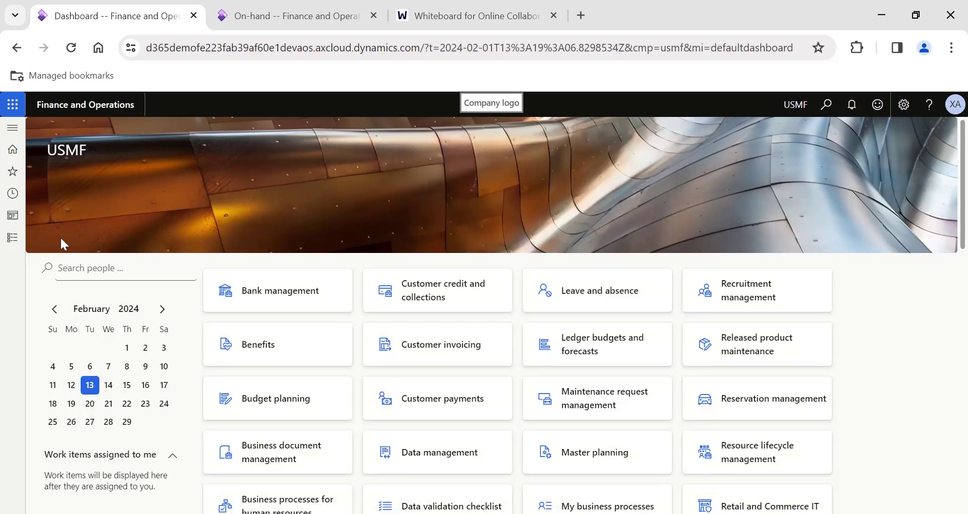
Open Inventory management > Inbound orders > Transfer order, then switch to the Whiteboard tab
{"action": "left_click", "coordinate": [15, 238]}
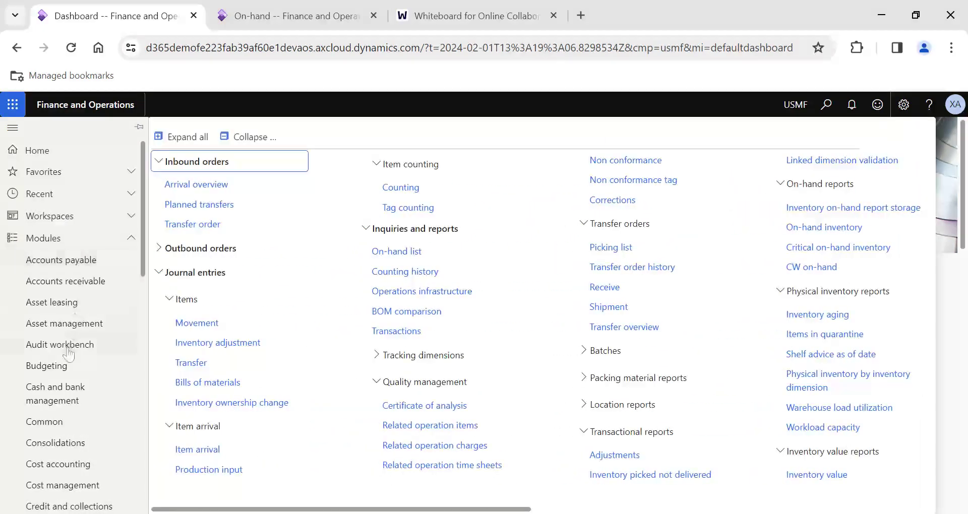
{"action": "left_click", "coordinate": [197, 236]}
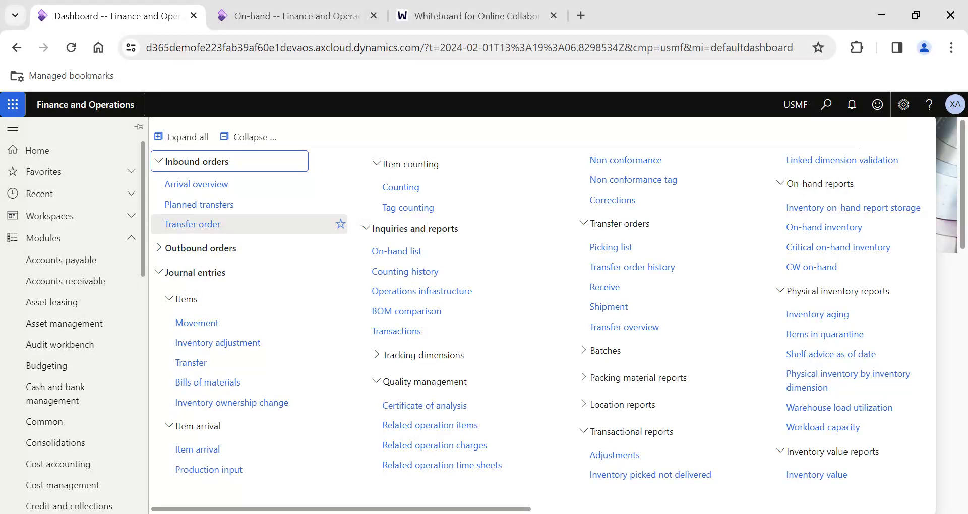
{"action": "left_click", "coordinate": [197, 229]}
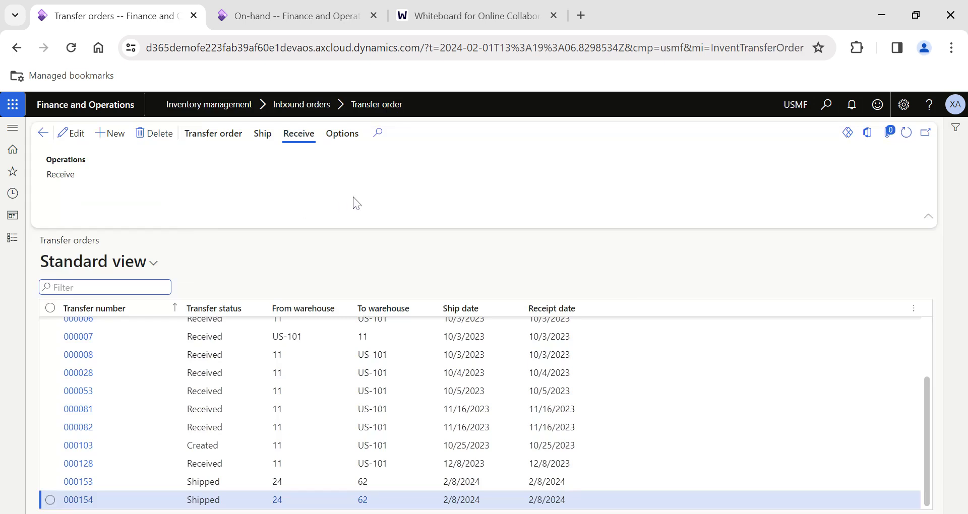
{"action": "left_click", "coordinate": [428, 16]}
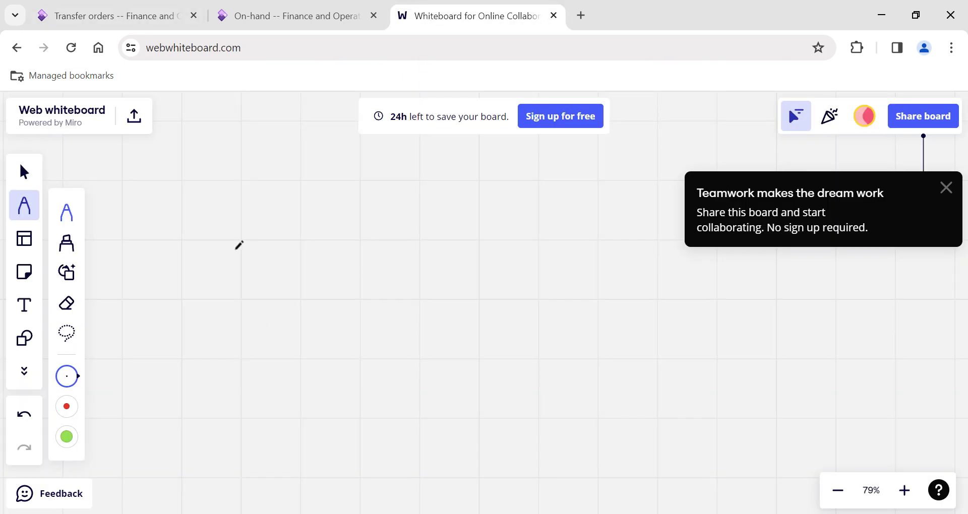
Sketch W1 with an arrow to W2, labelled 100 above the arrow
{"action": "mouse_move", "coordinate": [231, 234]}
{"action": "left_mouse_down"}
{"action": "mouse_move", "coordinate": [240, 267]}
{"action": "mouse_move", "coordinate": [254, 231]}
{"action": "left_mouse_up"}
{"action": "left_click_drag", "start_coordinate": [261, 266], "coordinate": [264, 300]}
{"action": "mouse_move", "coordinate": [298, 257]}
{"action": "left_mouse_down"}
{"action": "mouse_move", "coordinate": [435, 263]}
{"action": "mouse_move", "coordinate": [413, 283]}
{"action": "left_mouse_up"}
{"action": "mouse_move", "coordinate": [460, 242]}
{"action": "left_mouse_down"}
{"action": "mouse_move", "coordinate": [471, 274]}
{"action": "mouse_move", "coordinate": [483, 278]}
{"action": "mouse_move", "coordinate": [489, 241]}
{"action": "left_mouse_up"}
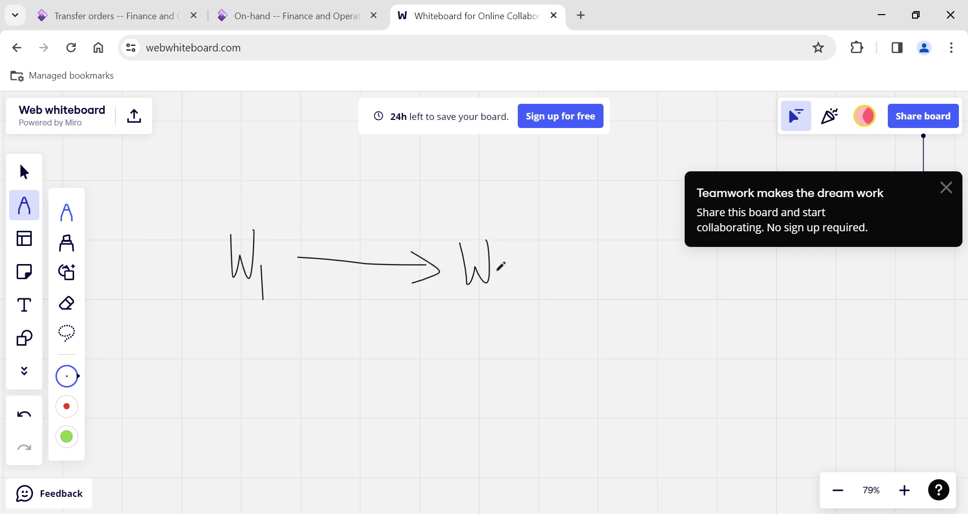
{"action": "mouse_move", "coordinate": [496, 276]}
{"action": "left_mouse_down"}
{"action": "mouse_move", "coordinate": [494, 293]}
{"action": "mouse_move", "coordinate": [519, 291]}
{"action": "left_mouse_up"}
{"action": "left_click_drag", "start_coordinate": [313, 214], "coordinate": [314, 246]}
{"action": "mouse_move", "coordinate": [353, 216]}
{"action": "left_mouse_down"}
{"action": "mouse_move", "coordinate": [359, 228]}
{"action": "mouse_move", "coordinate": [334, 221]}
{"action": "mouse_move", "coordinate": [394, 217]}
{"action": "mouse_move", "coordinate": [388, 235]}
{"action": "mouse_move", "coordinate": [372, 222]}
{"action": "mouse_move", "coordinate": [378, 213]}
{"action": "left_mouse_up"}
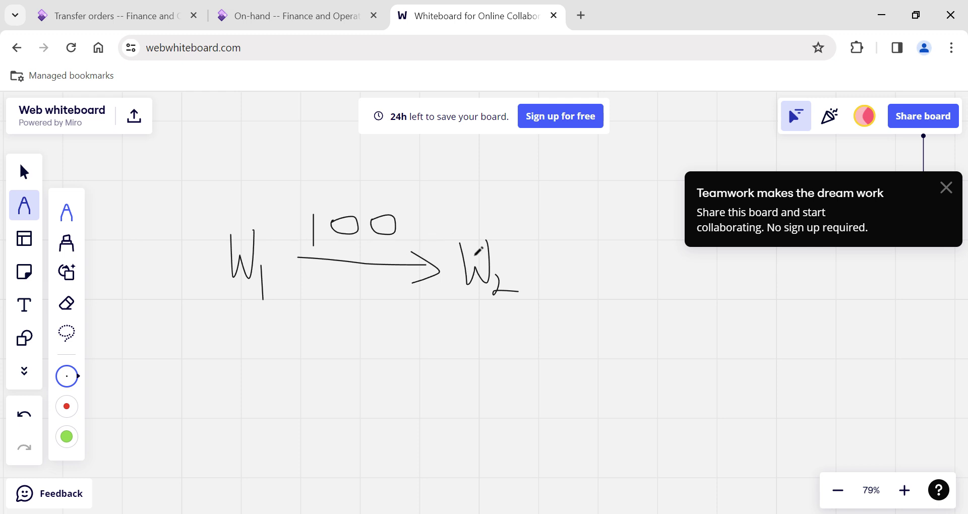
Write 98 and 2 beneath W2
{"action": "mouse_move", "coordinate": [458, 302]}
{"action": "left_mouse_down"}
{"action": "mouse_move", "coordinate": [439, 305]}
{"action": "mouse_move", "coordinate": [455, 310]}
{"action": "mouse_move", "coordinate": [458, 345]}
{"action": "left_mouse_up"}
{"action": "mouse_move", "coordinate": [476, 309]}
{"action": "left_mouse_down"}
{"action": "mouse_move", "coordinate": [499, 330]}
{"action": "mouse_move", "coordinate": [497, 346]}
{"action": "mouse_move", "coordinate": [481, 328]}
{"action": "mouse_move", "coordinate": [491, 307]}
{"action": "left_mouse_up"}
{"action": "mouse_move", "coordinate": [450, 375]}
{"action": "left_mouse_down"}
{"action": "mouse_move", "coordinate": [478, 374]}
{"action": "mouse_move", "coordinate": [452, 396]}
{"action": "mouse_move", "coordinate": [490, 396]}
{"action": "left_mouse_up"}
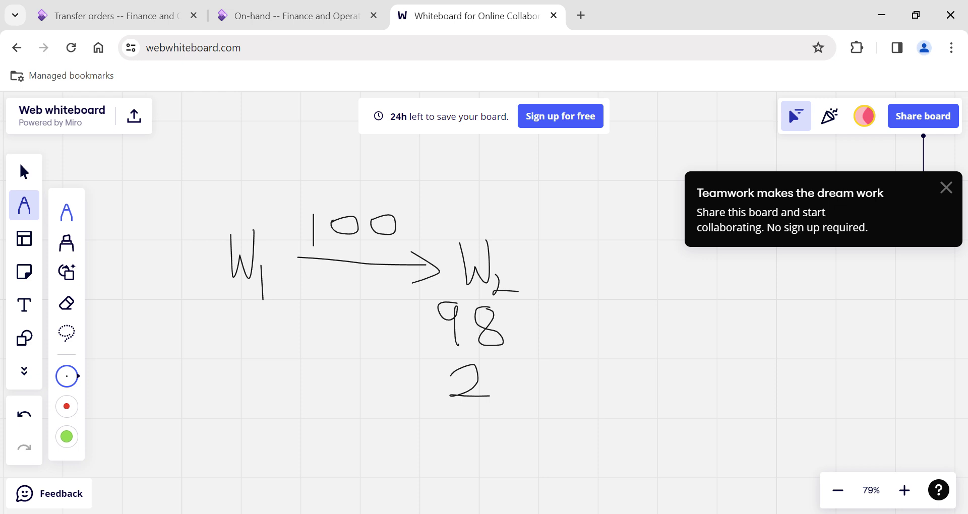
Draw an X over the 2 and a curved arrow from 98 to W1, then go back to Transfer orders
{"action": "left_click_drag", "start_coordinate": [446, 367], "coordinate": [499, 407]}
{"action": "left_click_drag", "start_coordinate": [499, 368], "coordinate": [426, 409]}
{"action": "mouse_move", "coordinate": [439, 337]}
{"action": "left_mouse_down"}
{"action": "mouse_move", "coordinate": [283, 325]}
{"action": "mouse_move", "coordinate": [273, 313]}
{"action": "mouse_move", "coordinate": [261, 336]}
{"action": "mouse_move", "coordinate": [292, 318]}
{"action": "mouse_move", "coordinate": [307, 326]}
{"action": "left_mouse_up"}
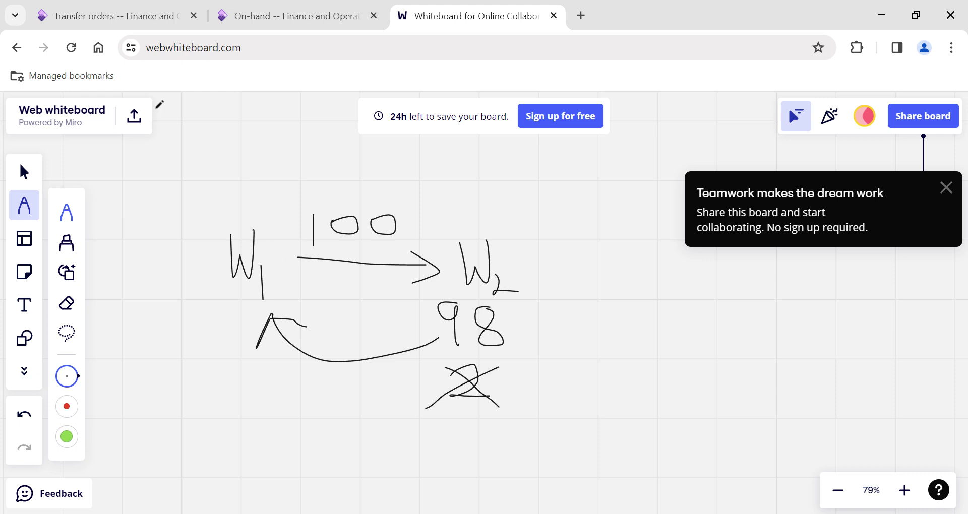
{"action": "left_click", "coordinate": [115, 20]}
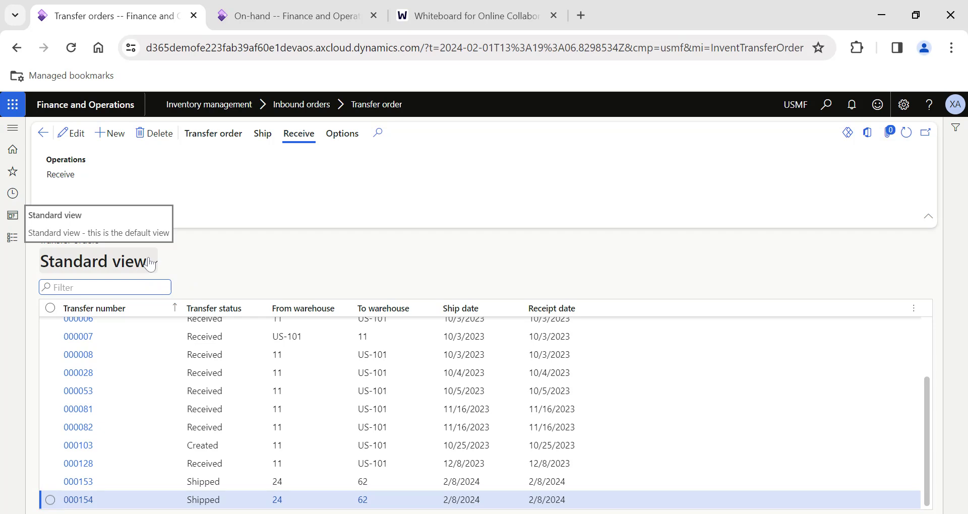
Close the Modules pane unused and show the warehouse 24 On-hand list with items D0023 and D0024
{"action": "left_click", "coordinate": [16, 242]}
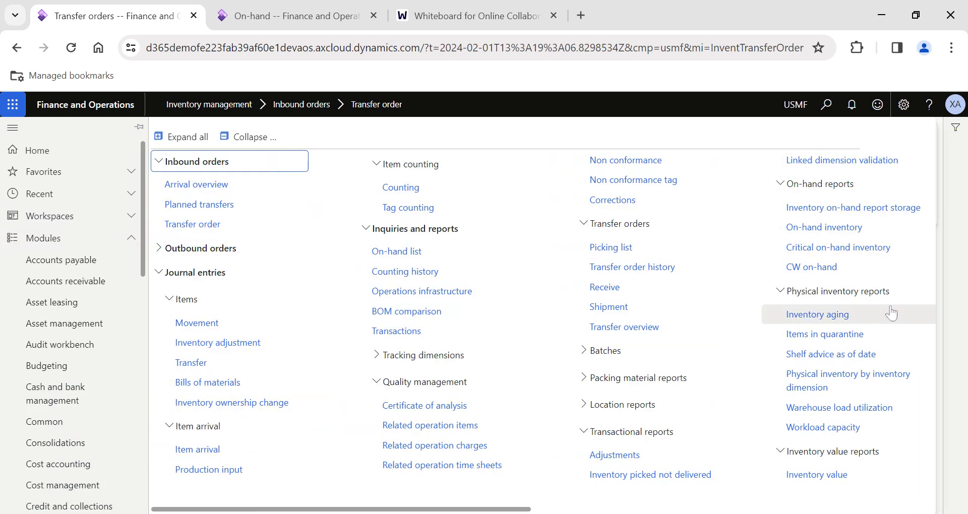
{"action": "left_click", "coordinate": [958, 307]}
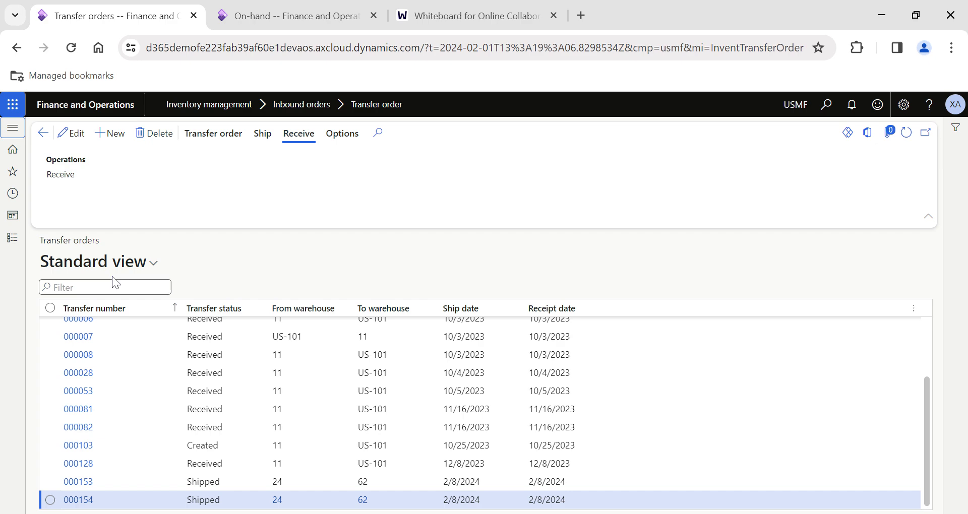
{"action": "left_click", "coordinate": [264, 24]}
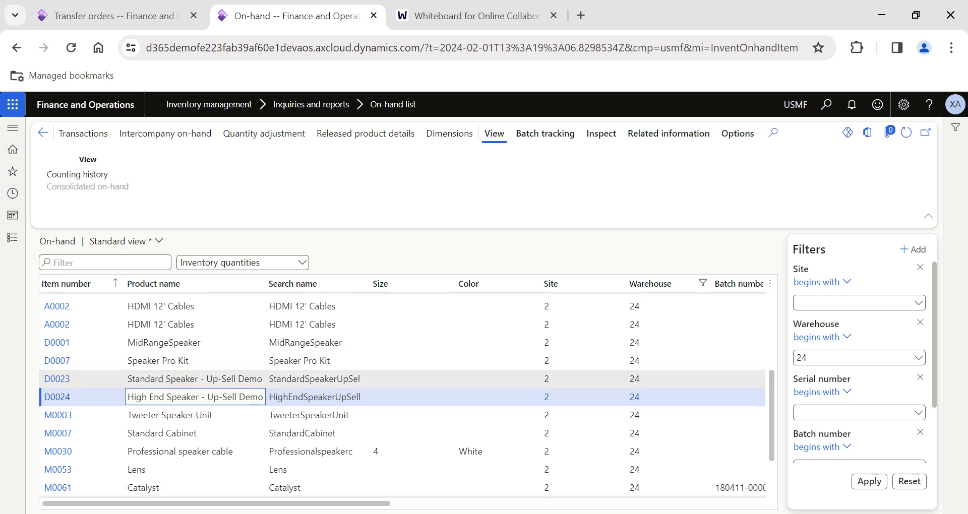
Select item D0024 and sort the on-hand rows by Item number ascending
{"action": "scroll", "coordinate": [391, 370], "scroll_direction": "down", "scroll_amount": 2}
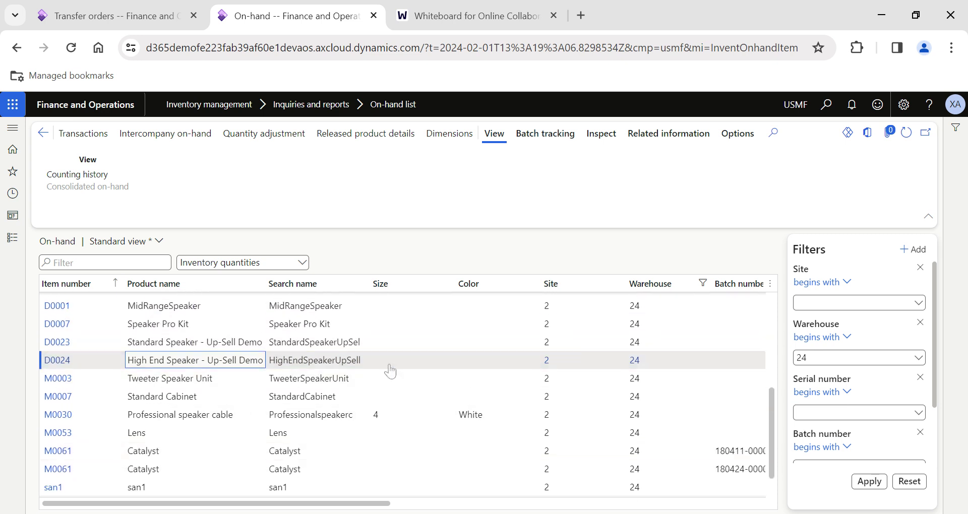
{"action": "left_click", "coordinate": [390, 371]}
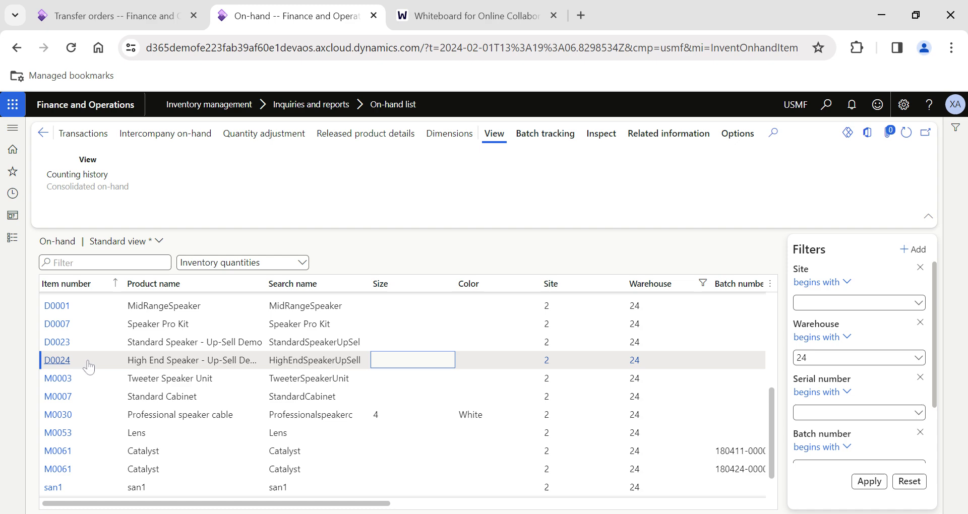
{"action": "scroll", "coordinate": [295, 373], "scroll_direction": "right", "scroll_amount": 5}
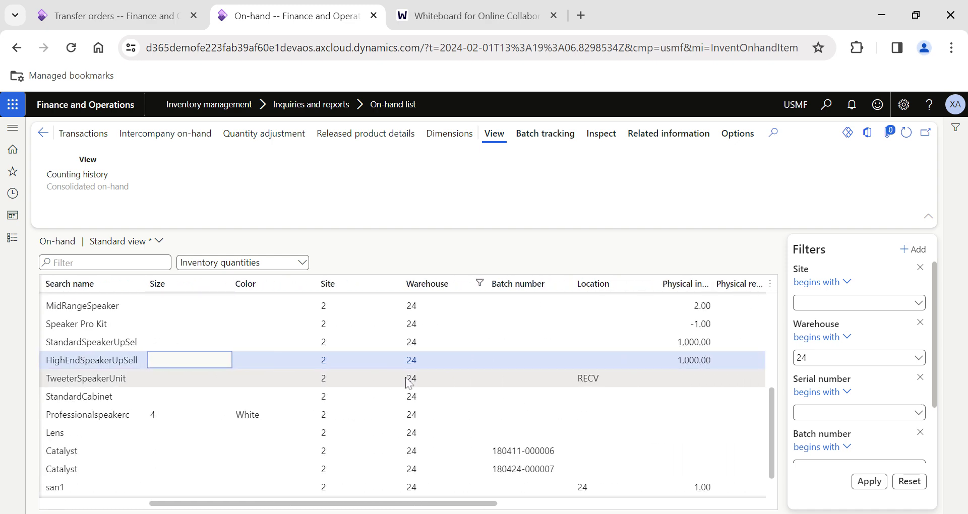
{"action": "scroll", "coordinate": [295, 373], "scroll_direction": "left", "scroll_amount": 5}
{"action": "left_click", "coordinate": [75, 363]}
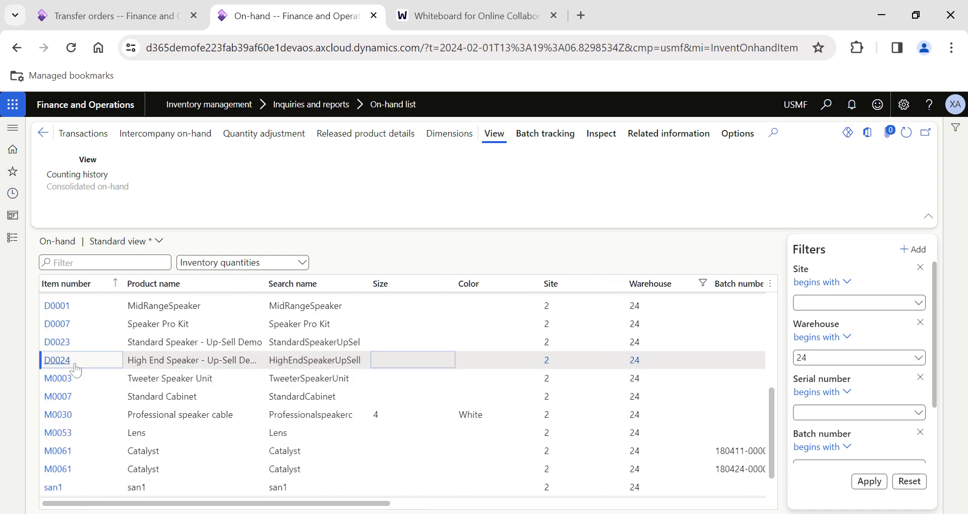
{"action": "left_click", "coordinate": [75, 284]}
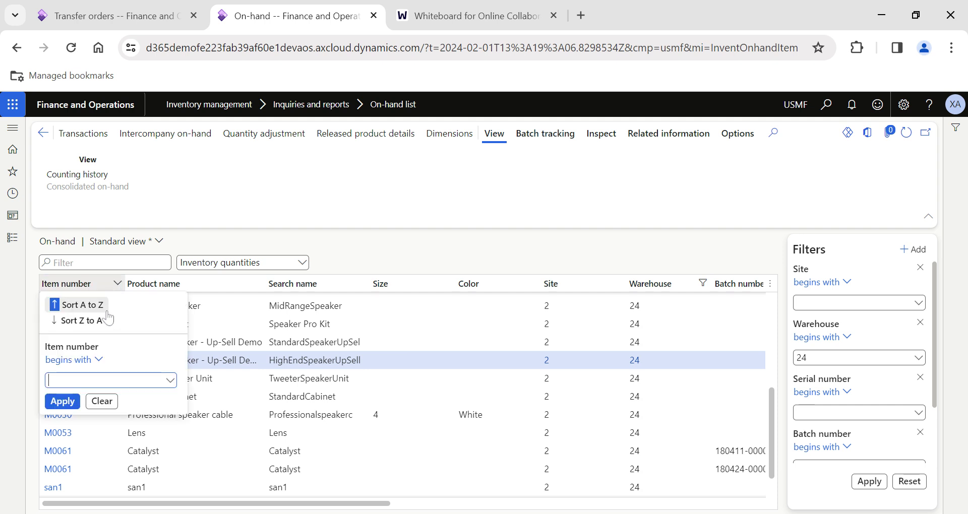
{"action": "left_click", "coordinate": [108, 314]}
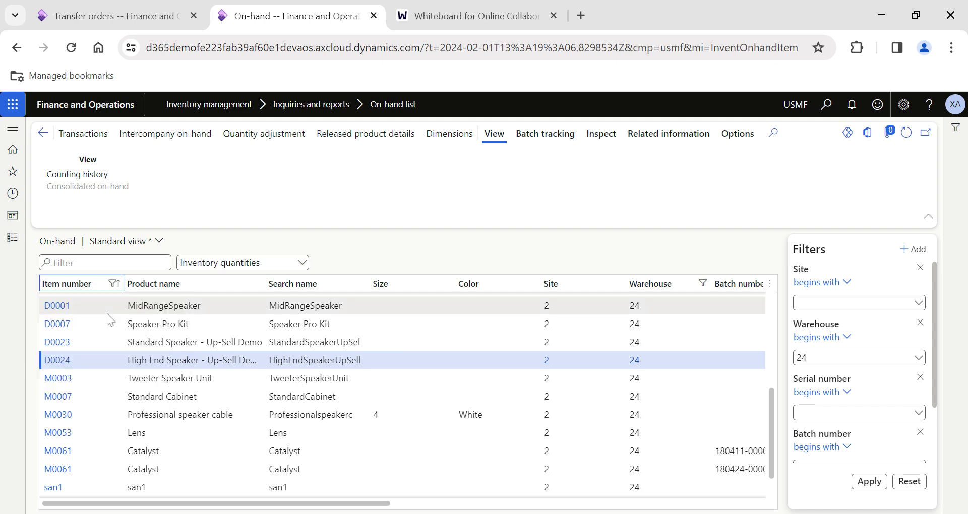
Check D0024's Physical inventory of 1,000, then return to the Transfer orders list
{"action": "scroll", "coordinate": [253, 357], "scroll_direction": "right", "scroll_amount": 4}
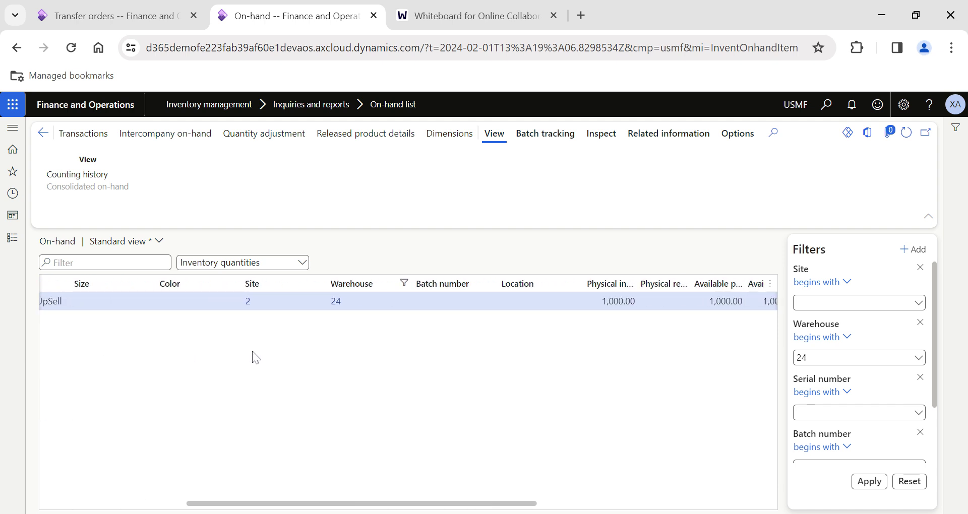
{"action": "scroll", "coordinate": [309, 357], "scroll_direction": "left", "scroll_amount": 4}
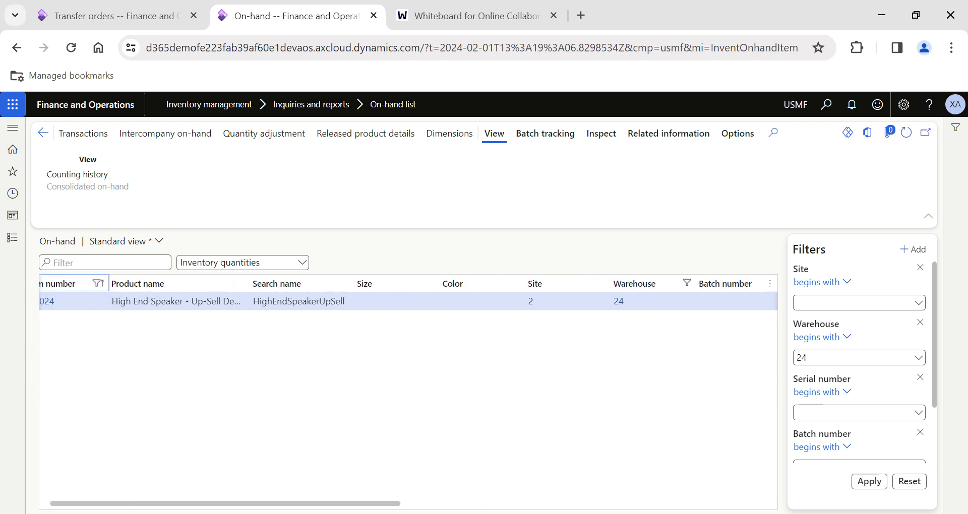
{"action": "scroll", "coordinate": [310, 357], "scroll_direction": "right", "scroll_amount": 3}
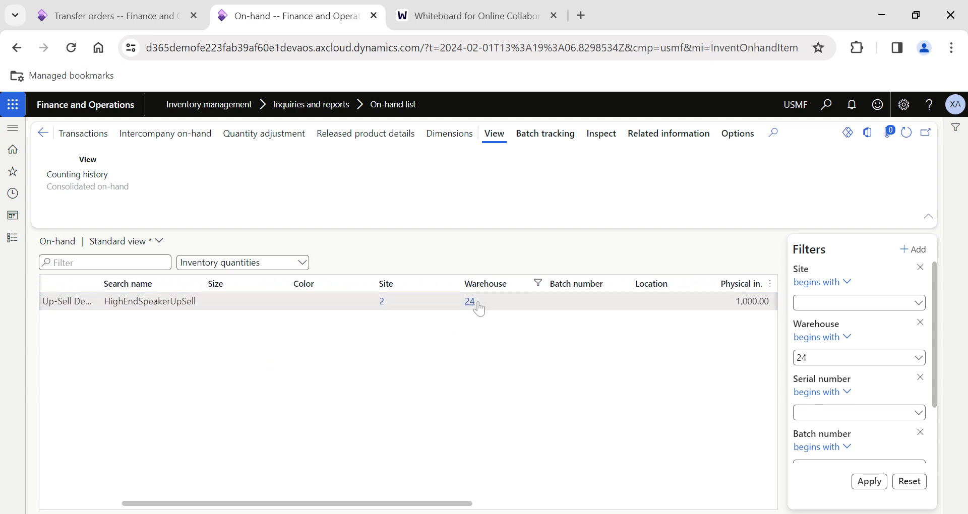
{"action": "scroll", "coordinate": [499, 341], "scroll_direction": "right", "scroll_amount": 3}
{"action": "scroll", "coordinate": [542, 345], "scroll_direction": "right", "scroll_amount": 1}
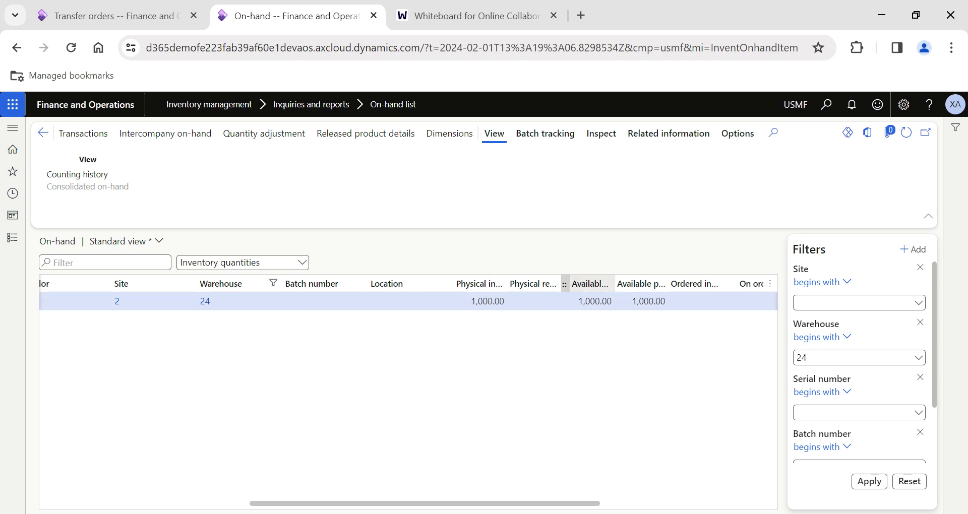
{"action": "scroll", "coordinate": [459, 345], "scroll_direction": "left", "scroll_amount": 4}
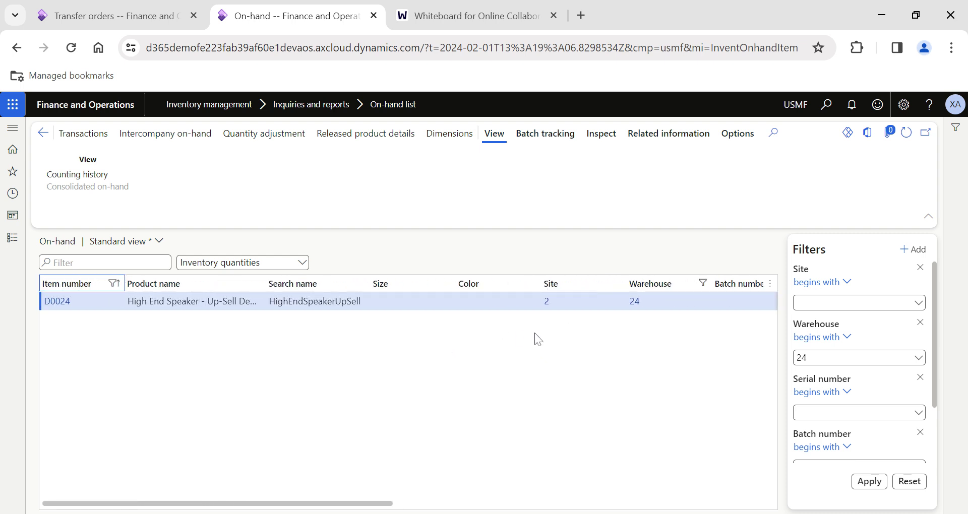
{"action": "scroll", "coordinate": [536, 339], "scroll_direction": "right", "scroll_amount": 5}
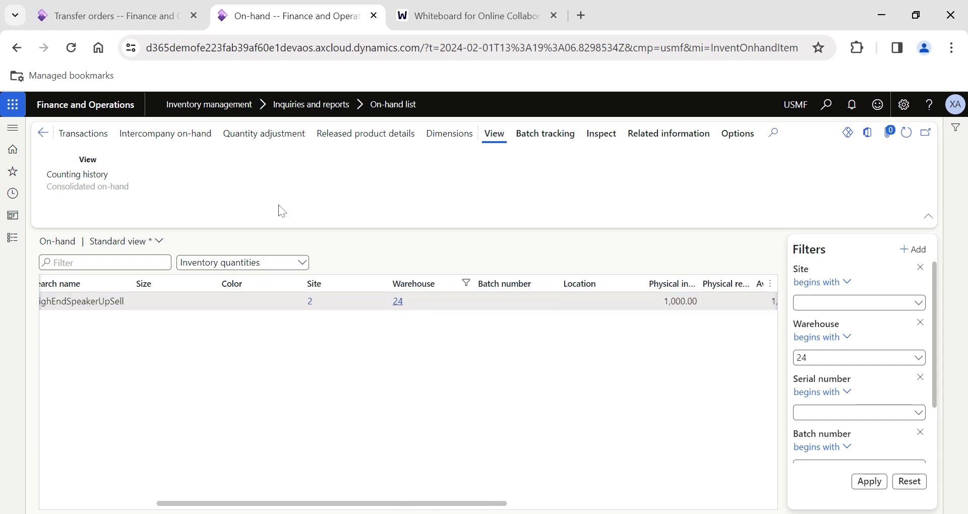
{"action": "left_click", "coordinate": [106, 14]}
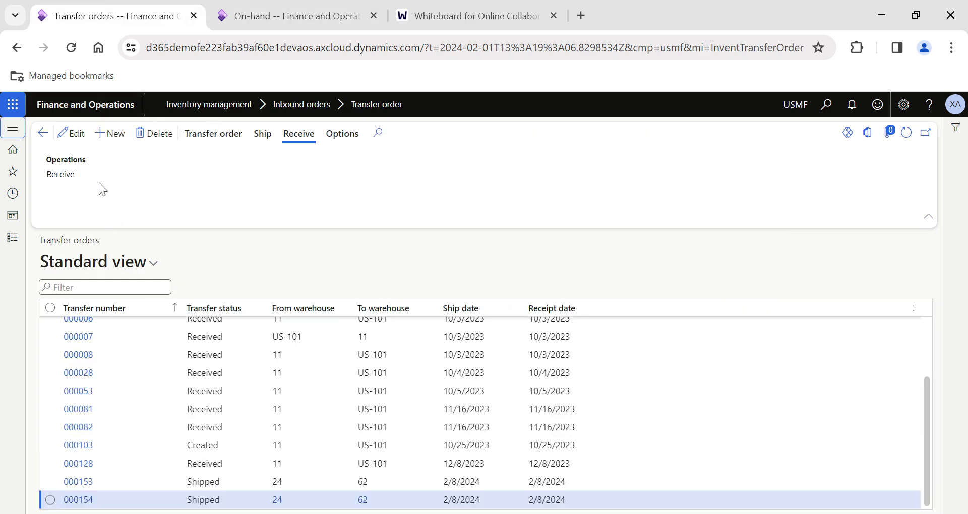
Create a new transfer order from warehouse 24 to warehouse 21
{"action": "left_click", "coordinate": [12, 244]}
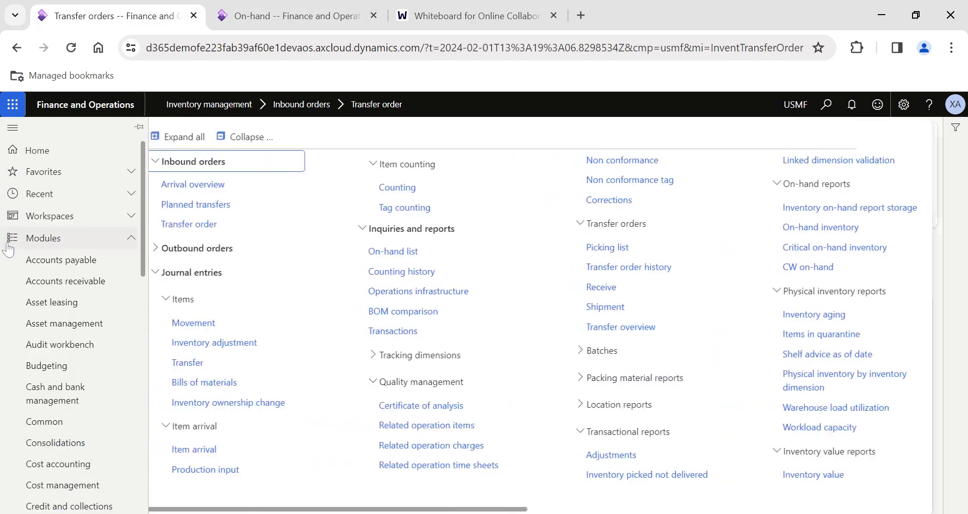
{"action": "left_click", "coordinate": [198, 230]}
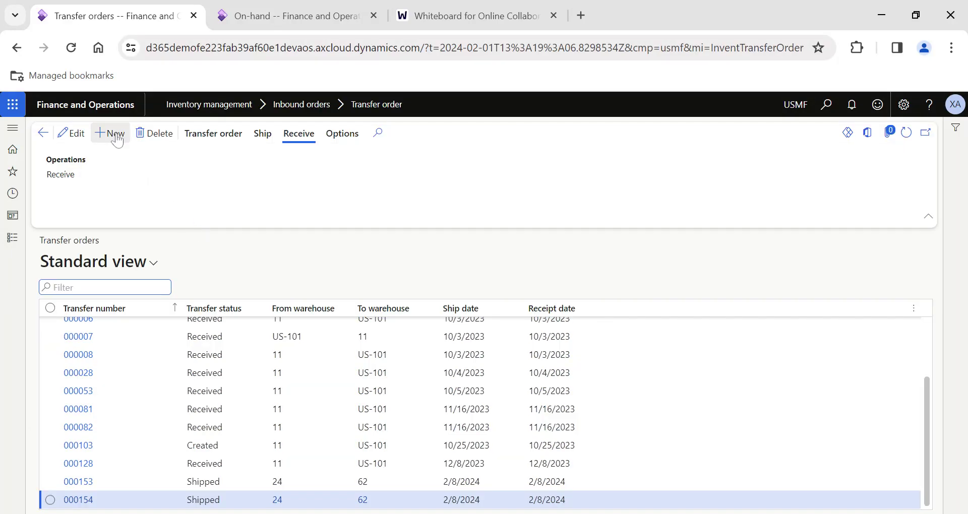
{"action": "left_click", "coordinate": [117, 136]}
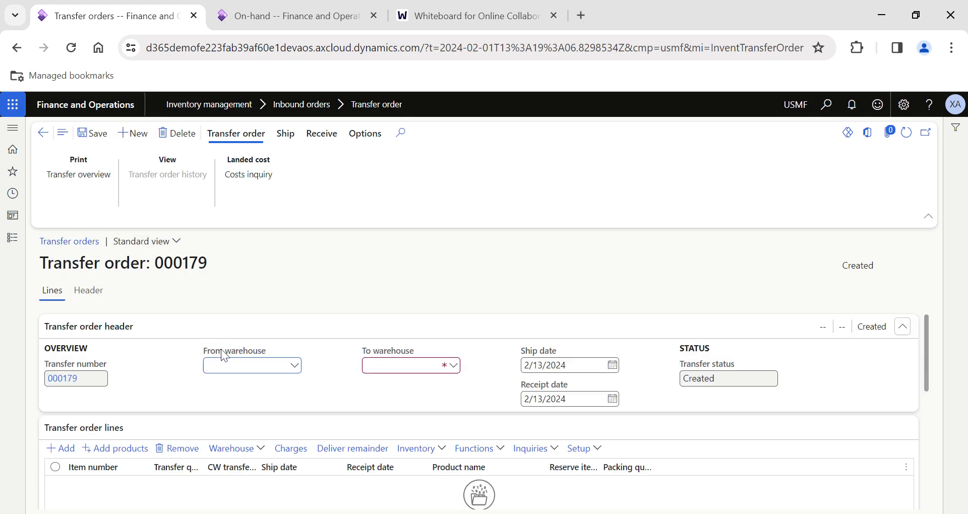
{"action": "key", "text": "Tab"}
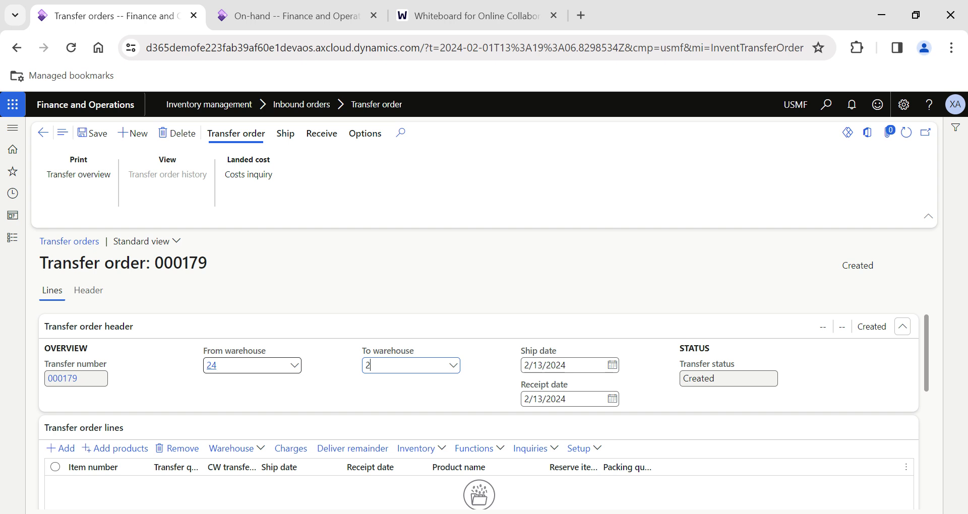
{"action": "key", "text": "Tab"}
Add a line for item D0024, copied from the On-hand list, with quantity 100
{"action": "scroll", "coordinate": [242, 419], "scroll_direction": "down", "scroll_amount": 2}
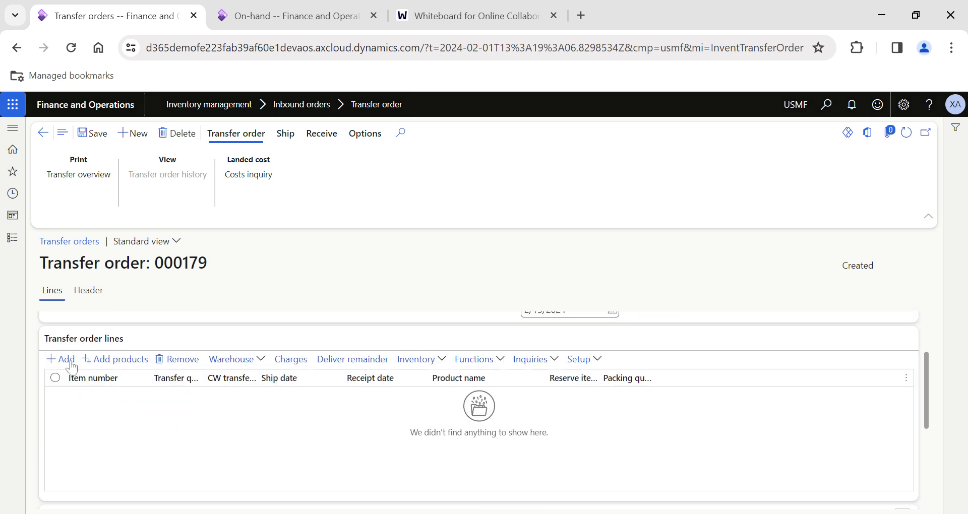
{"action": "left_click", "coordinate": [72, 367]}
{"action": "key", "text": "ctrl+Tab"}
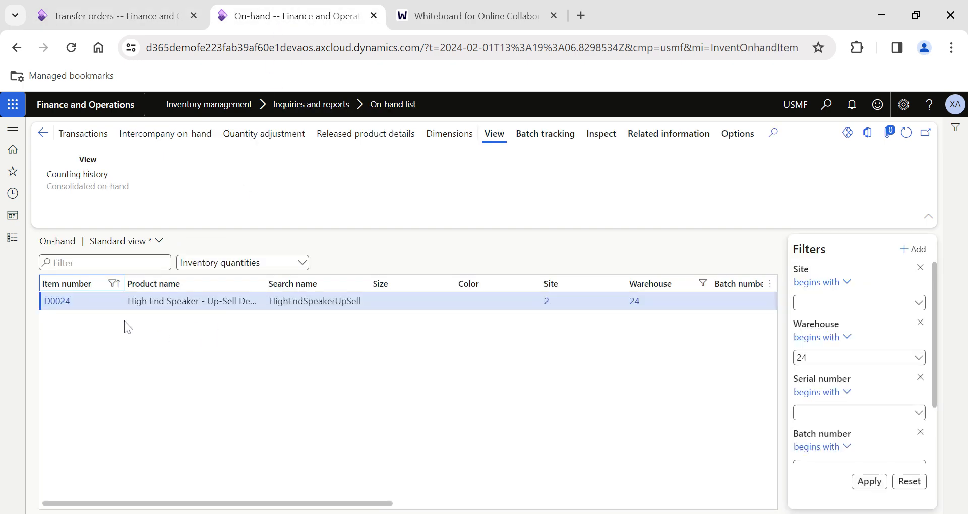
{"action": "left_click", "coordinate": [80, 304]}
{"action": "key", "text": "ctrl+c"}
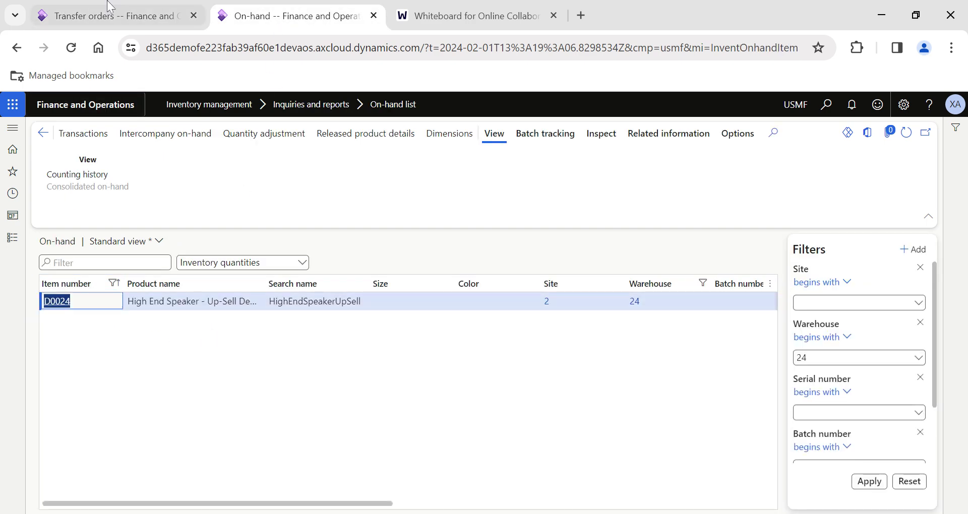
{"action": "left_click", "coordinate": [105, 11]}
{"action": "key", "text": "ctrl+v"}
{"action": "key", "text": "Tab"}
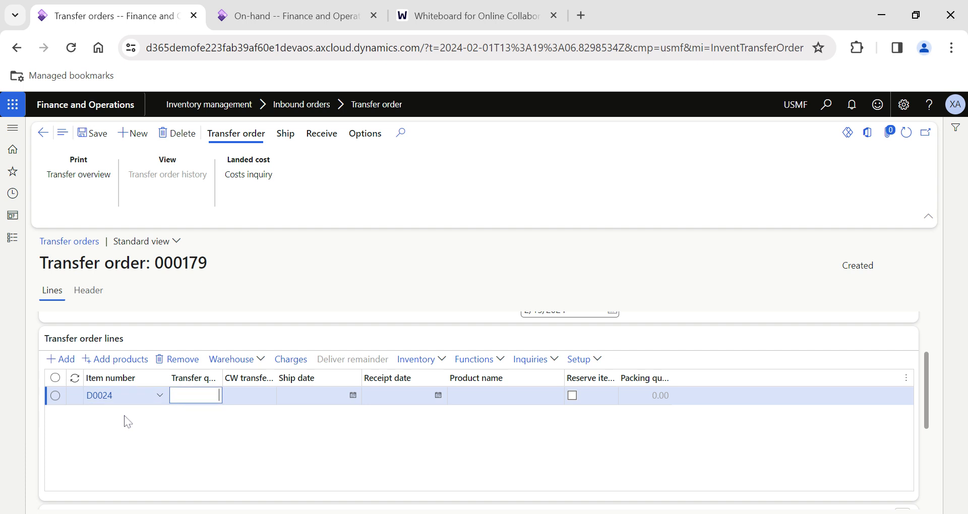
{"action": "type", "text": "100"}
{"action": "key", "text": "Tab"}
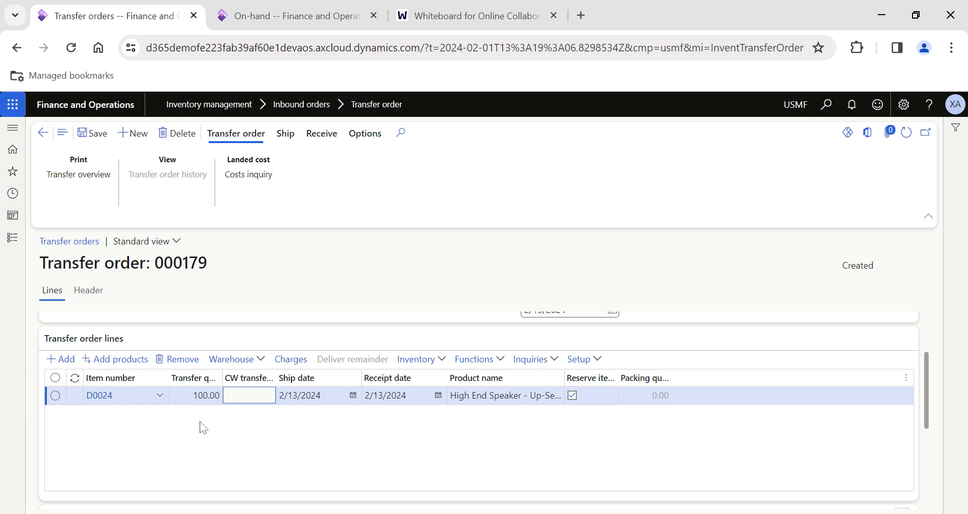
Show the line's inventory dimensions and save transfer order 000179
{"action": "scroll", "coordinate": [201, 426], "scroll_direction": "down", "scroll_amount": 3}
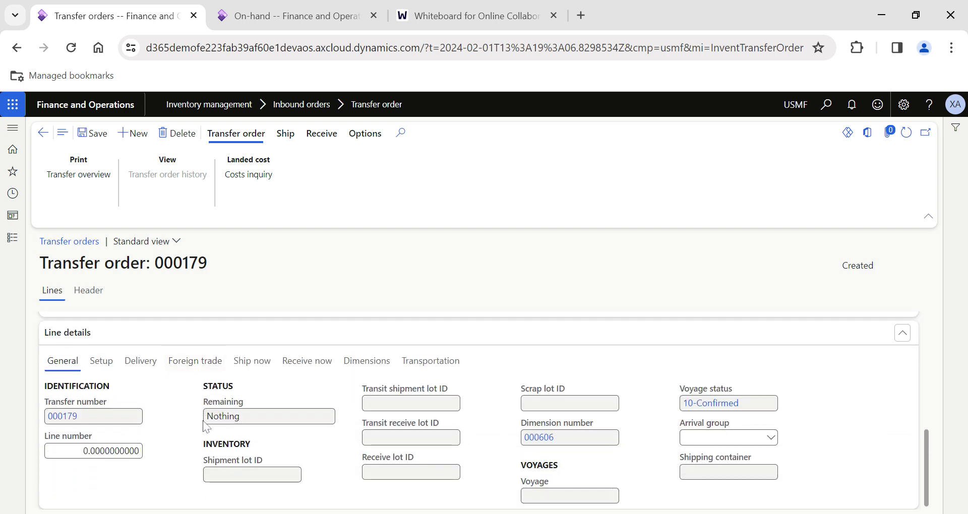
{"action": "left_click", "coordinate": [367, 361]}
{"action": "scroll", "coordinate": [503, 399], "scroll_direction": "down", "scroll_amount": 1}
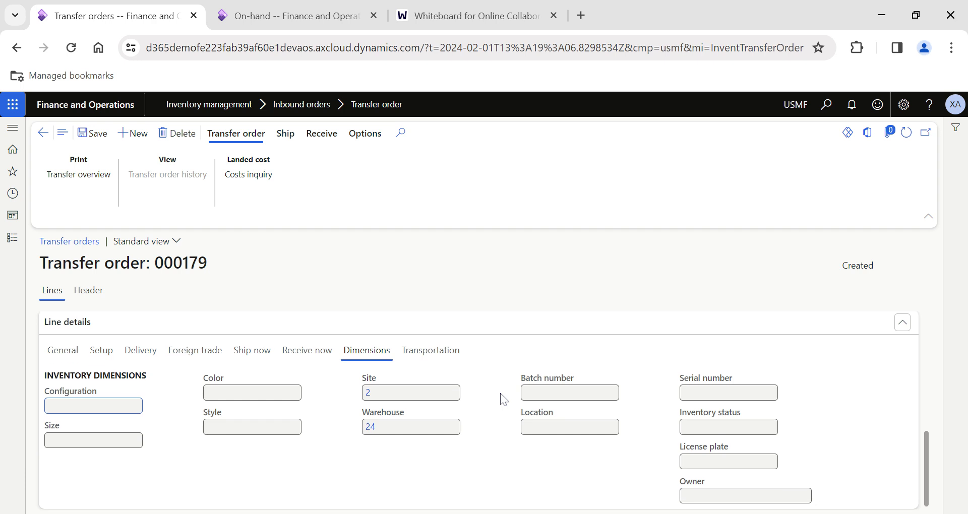
{"action": "scroll", "coordinate": [503, 399], "scroll_direction": "up", "scroll_amount": 3}
{"action": "scroll", "coordinate": [373, 409], "scroll_direction": "up", "scroll_amount": 3}
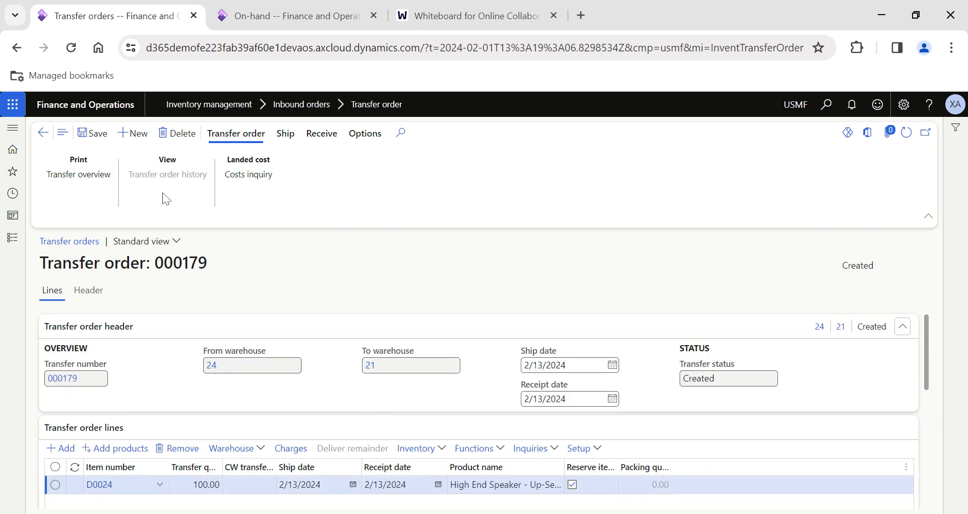
{"action": "left_click", "coordinate": [104, 137]}
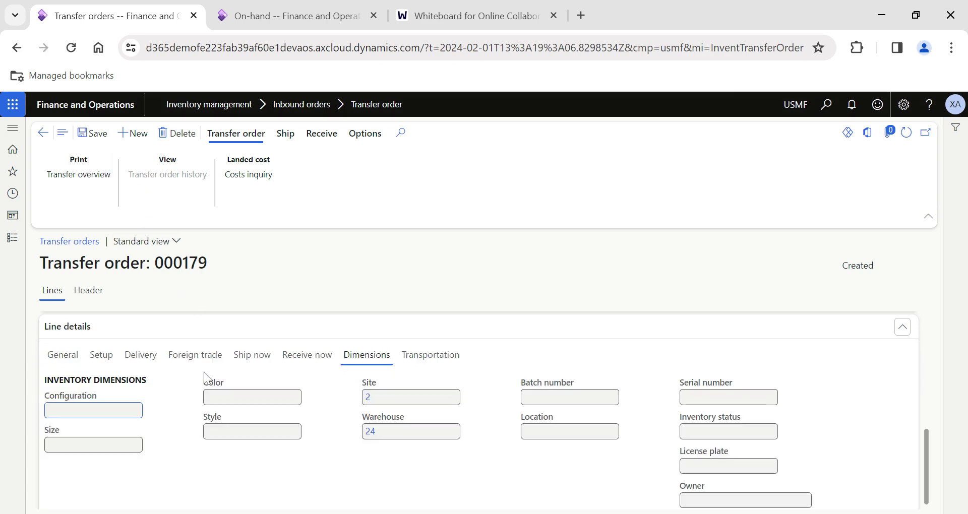
{"action": "scroll", "coordinate": [205, 377], "scroll_direction": "up", "scroll_amount": 5}
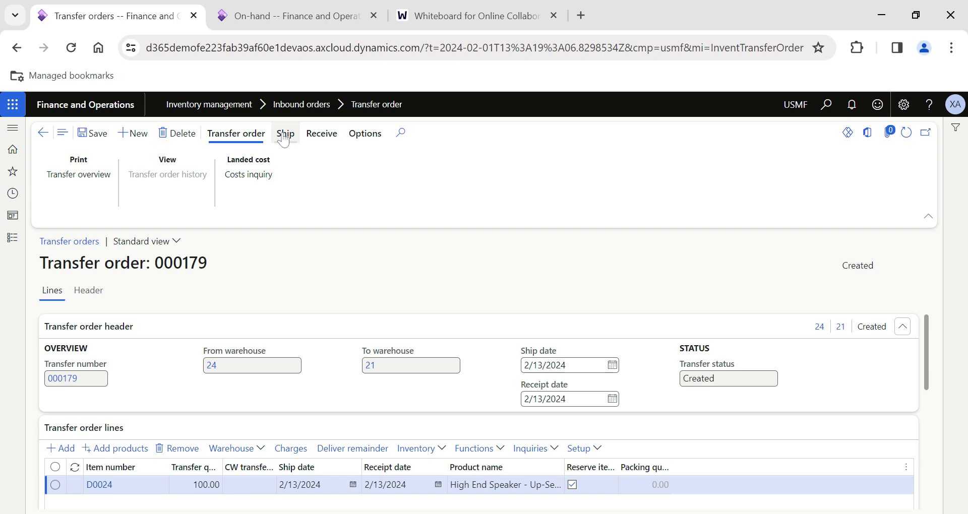
{"action": "left_click", "coordinate": [284, 136]}
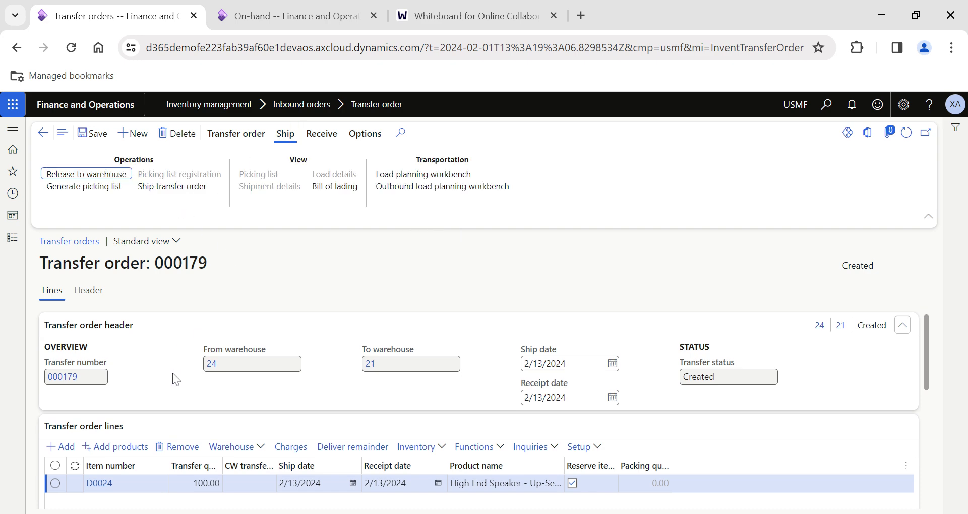
Ship transfer order 000179 with Update set to All, then return to the On-hand list
{"action": "left_click", "coordinate": [172, 192]}
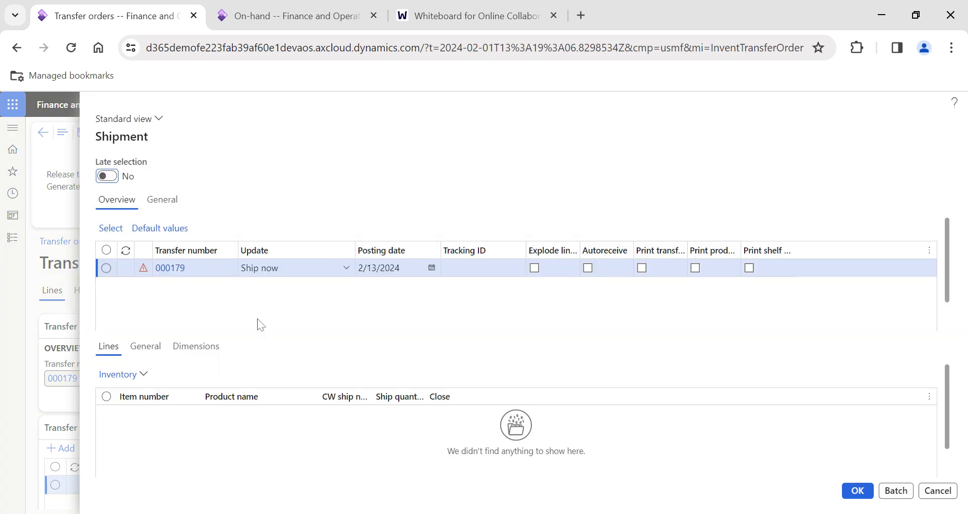
{"action": "left_click", "coordinate": [345, 276]}
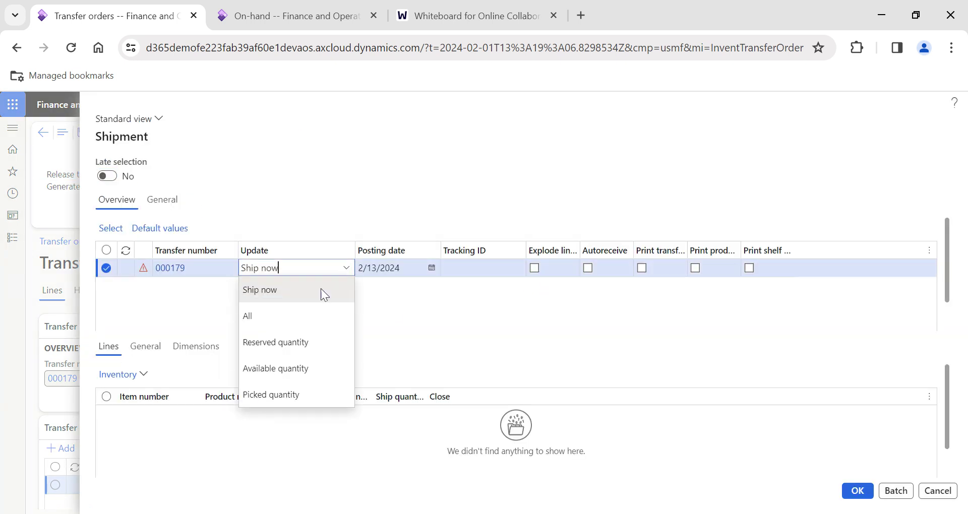
{"action": "left_click", "coordinate": [275, 317]}
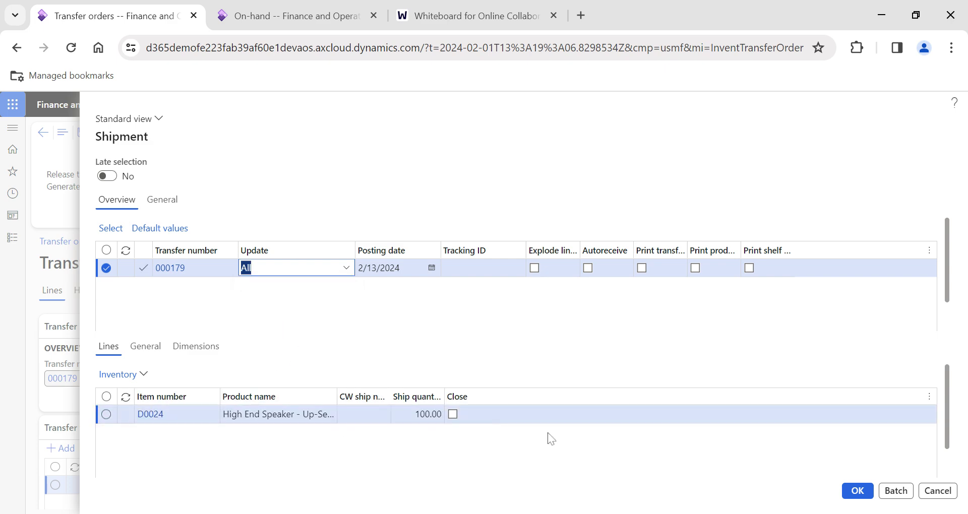
{"action": "left_click", "coordinate": [858, 491]}
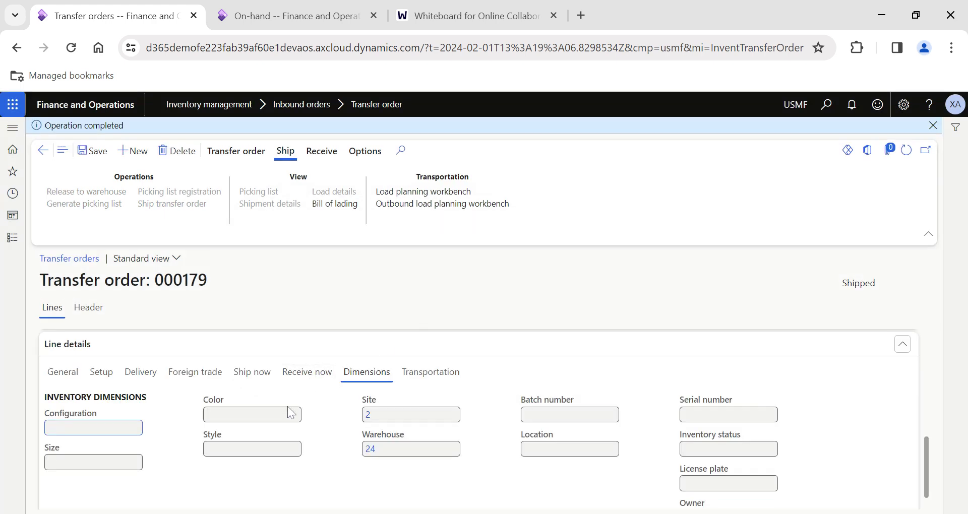
{"action": "scroll", "coordinate": [290, 410], "scroll_direction": "up", "scroll_amount": 5}
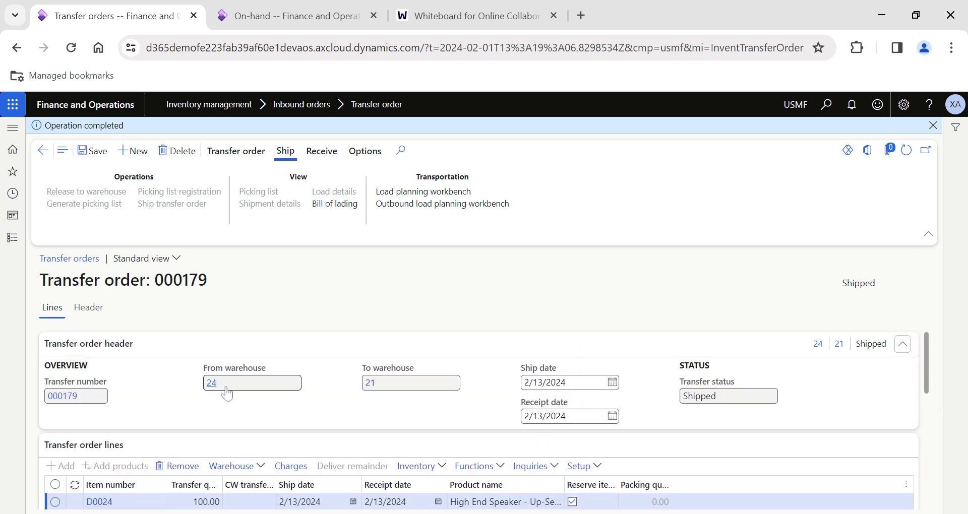
{"action": "left_click", "coordinate": [224, 387]}
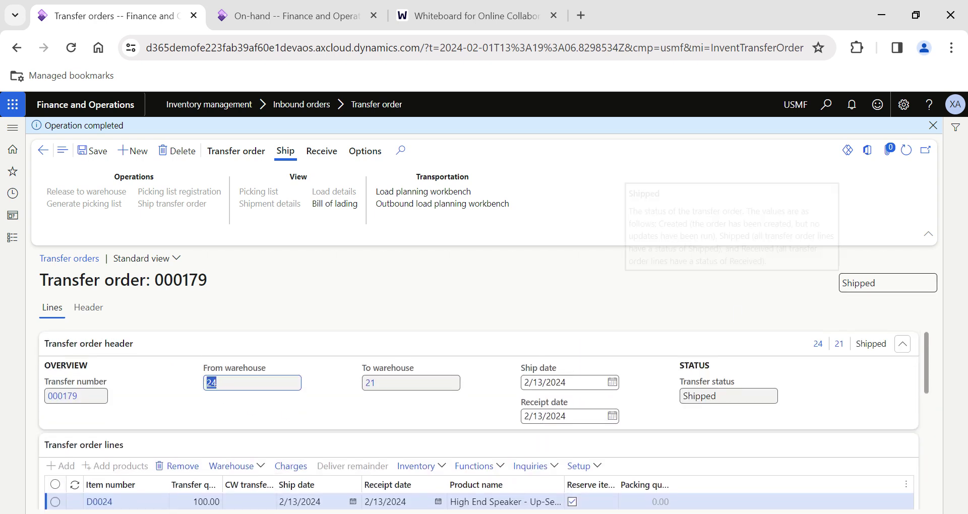
{"action": "left_click", "coordinate": [296, 18]}
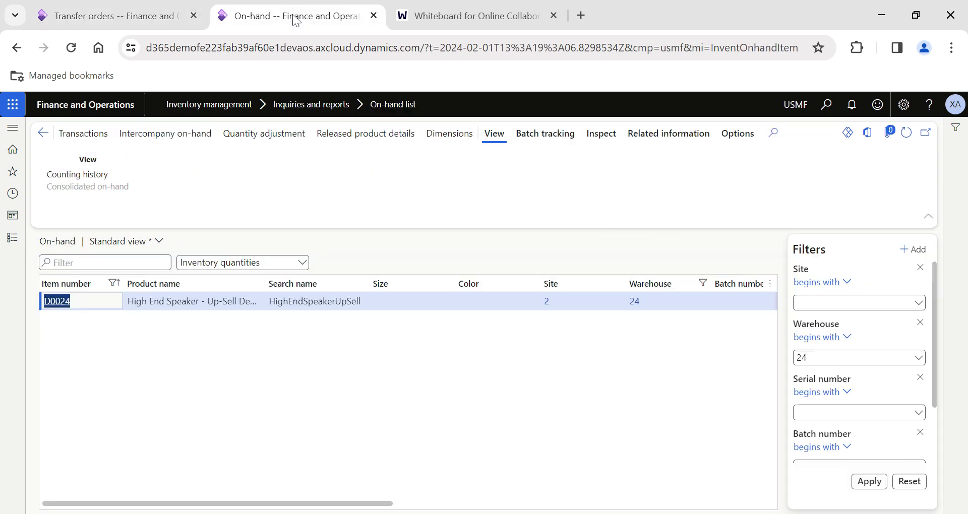
Refresh the On-hand list and clear the Warehouse column filter
{"action": "left_click", "coordinate": [906, 132]}
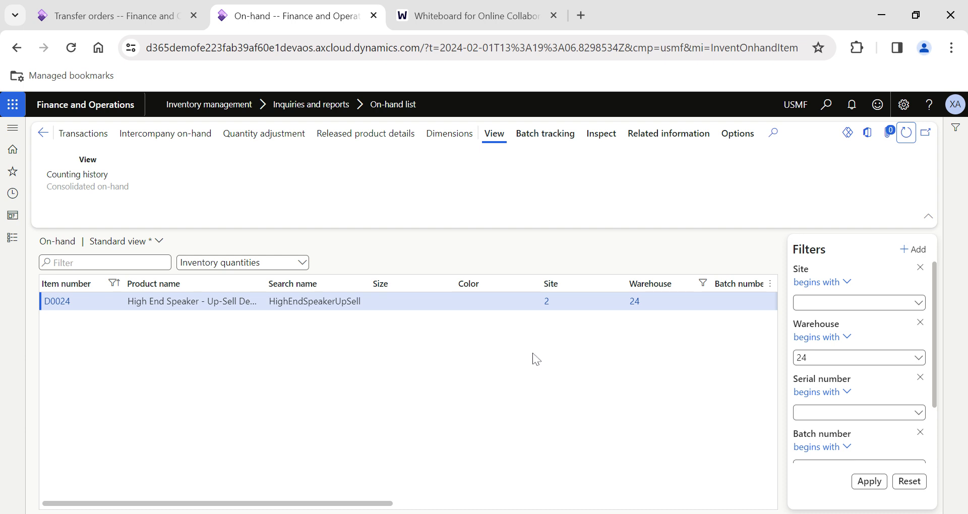
{"action": "scroll", "coordinate": [534, 358], "scroll_direction": "right", "scroll_amount": 5}
{"action": "scroll", "coordinate": [538, 359], "scroll_direction": "right", "scroll_amount": 2}
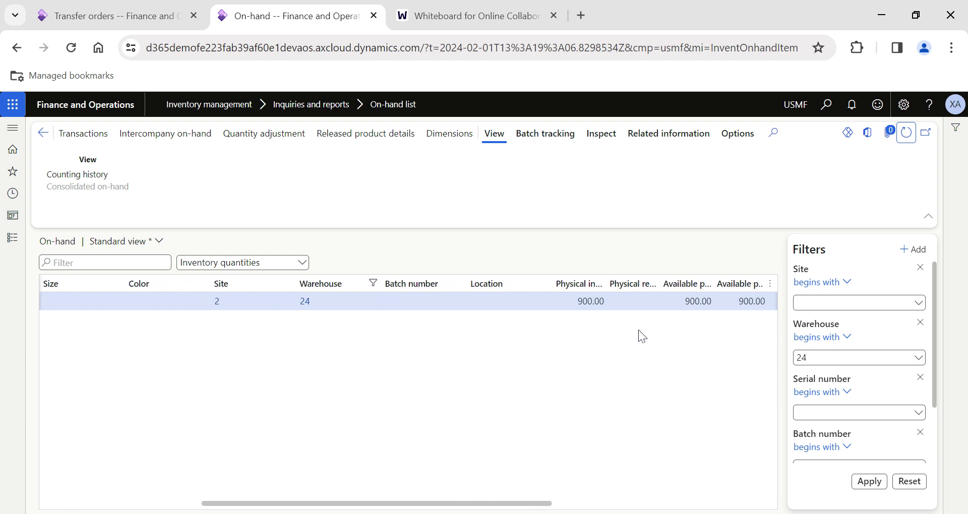
{"action": "left_click", "coordinate": [366, 288]}
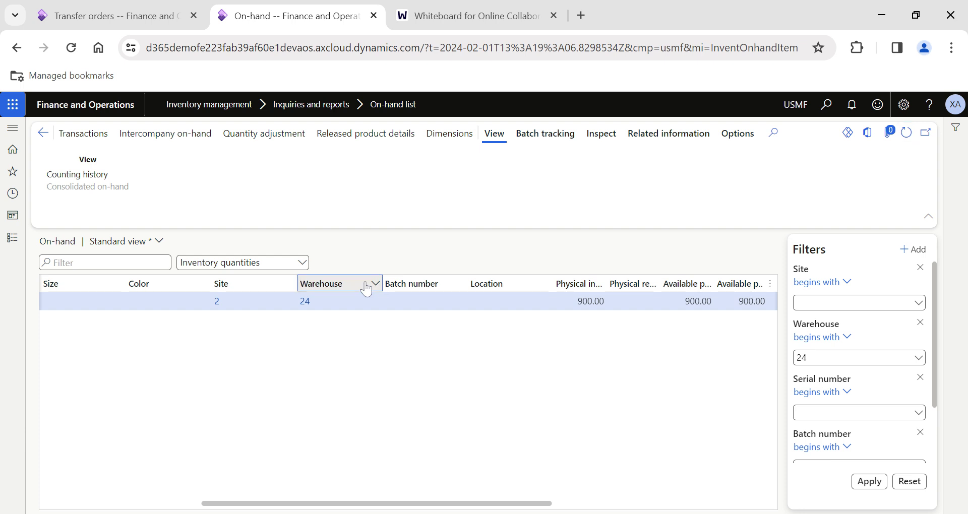
{"action": "left_click", "coordinate": [367, 289]}
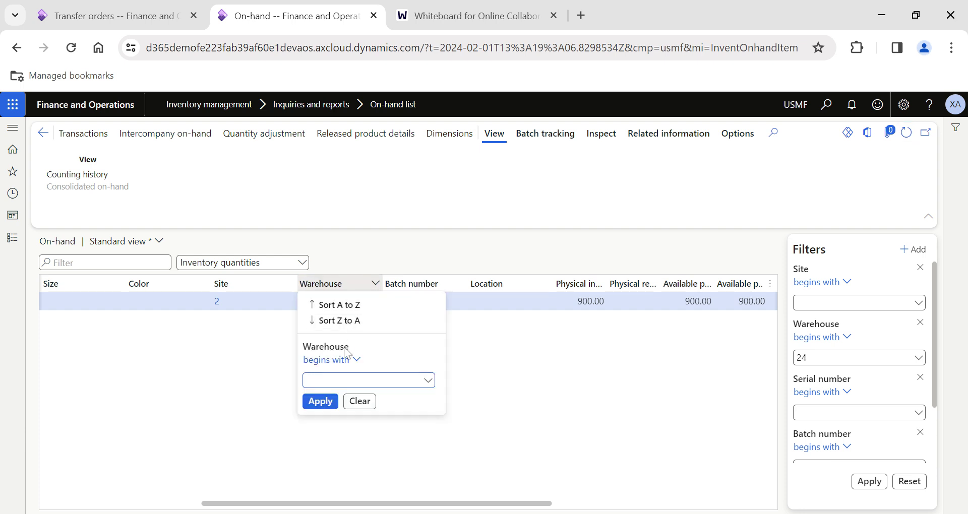
{"action": "left_click", "coordinate": [317, 407]}
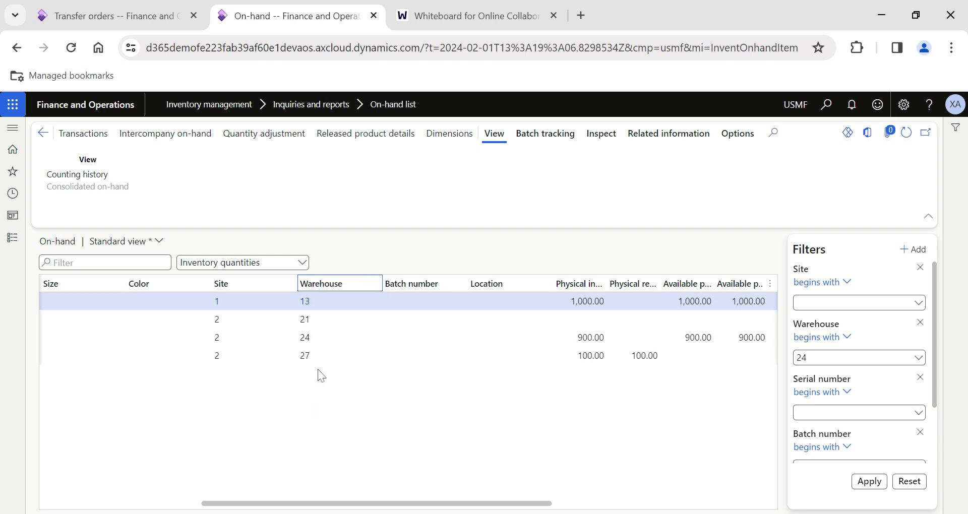
Check warehouses 21, 27 and 24: 100 ordered, 100 in transit, 900 on hand
{"action": "left_click", "coordinate": [410, 324]}
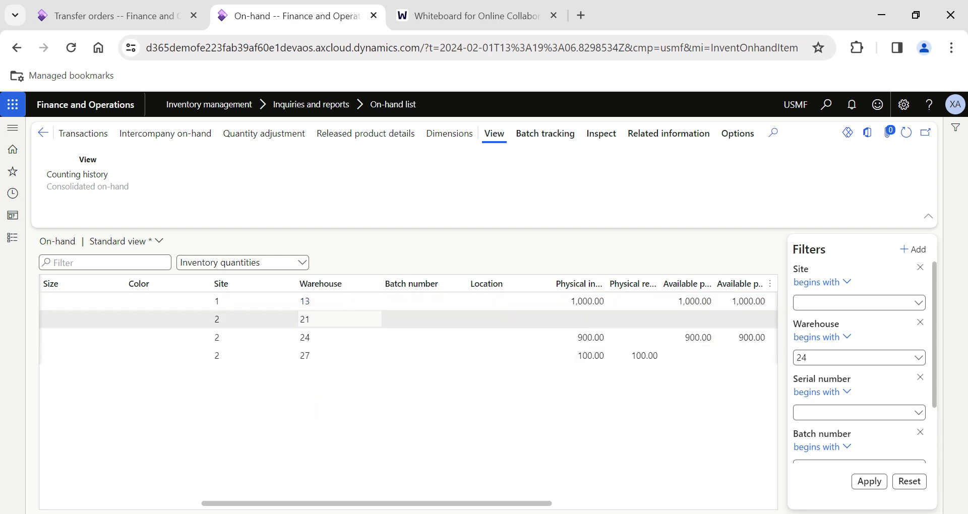
{"action": "scroll", "coordinate": [418, 329], "scroll_direction": "right", "scroll_amount": 3}
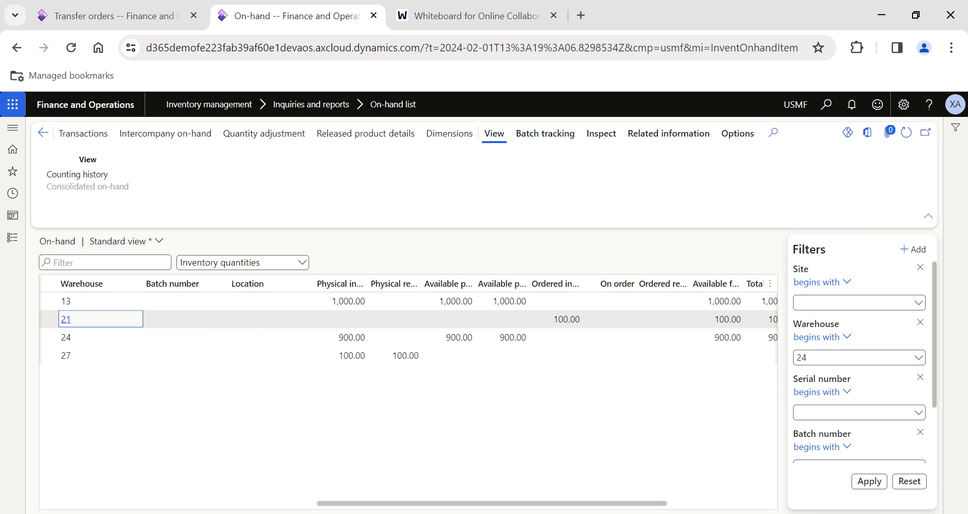
{"action": "scroll", "coordinate": [259, 328], "scroll_direction": "left", "scroll_amount": 2}
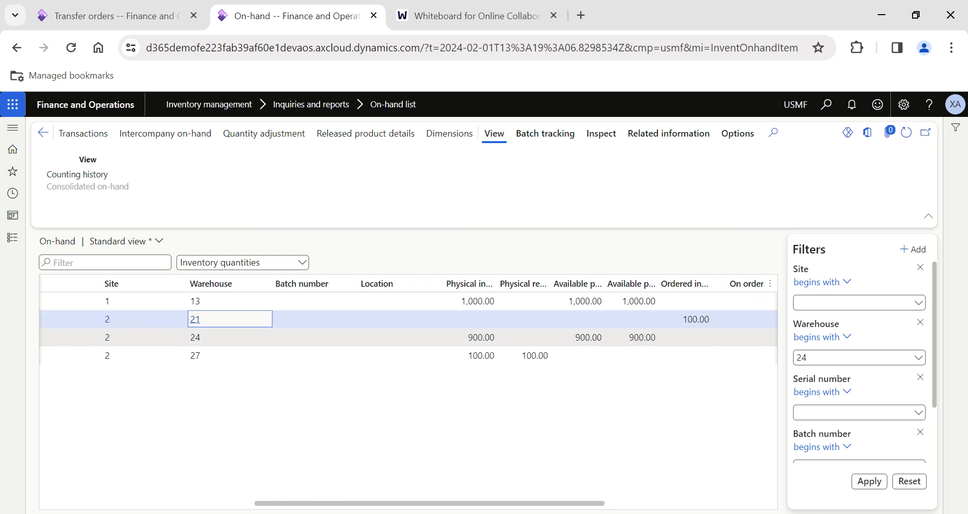
{"action": "mouse_move", "coordinate": [270, 328]}
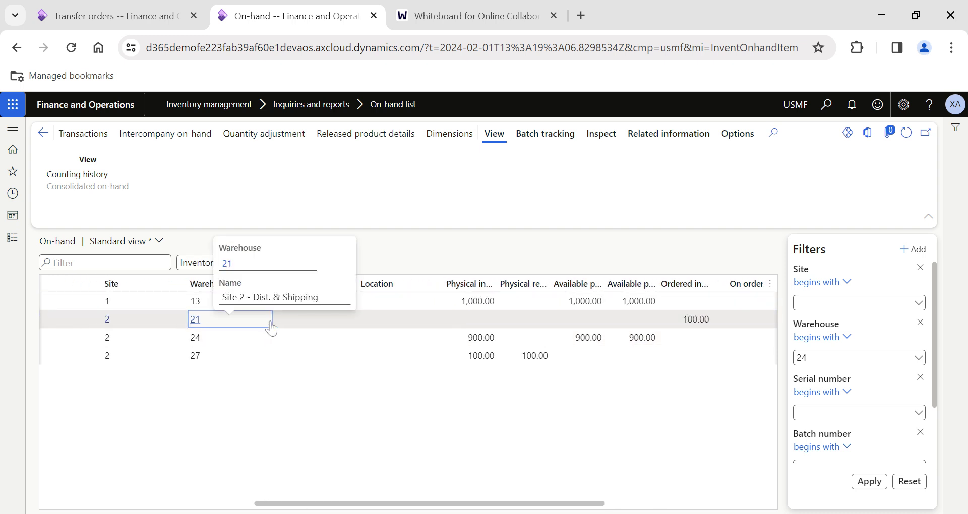
{"action": "left_click", "coordinate": [242, 356]}
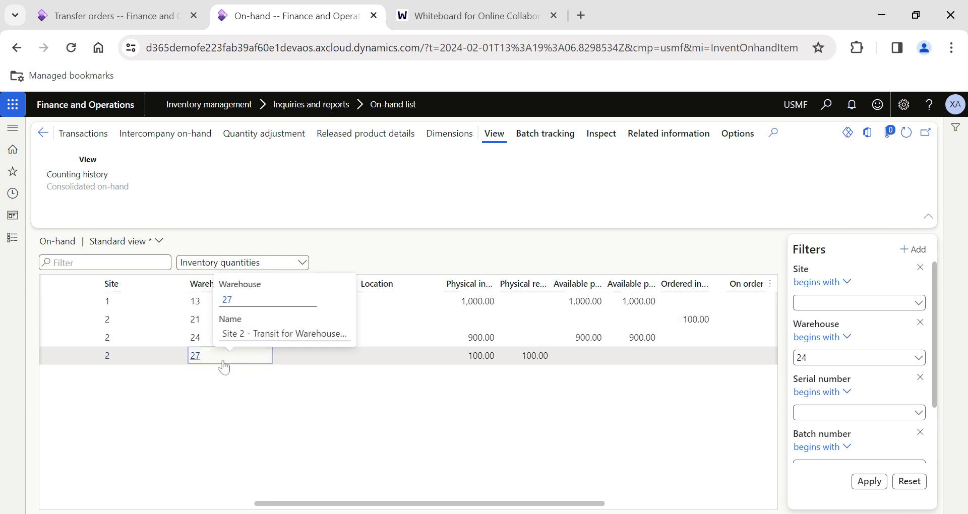
{"action": "left_click", "coordinate": [195, 341]}
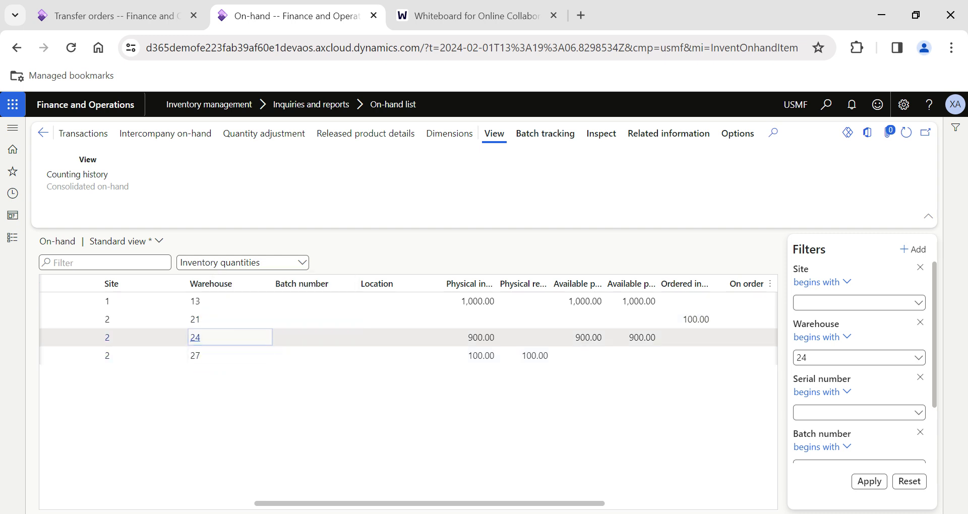
{"action": "mouse_move", "coordinate": [195, 346]}
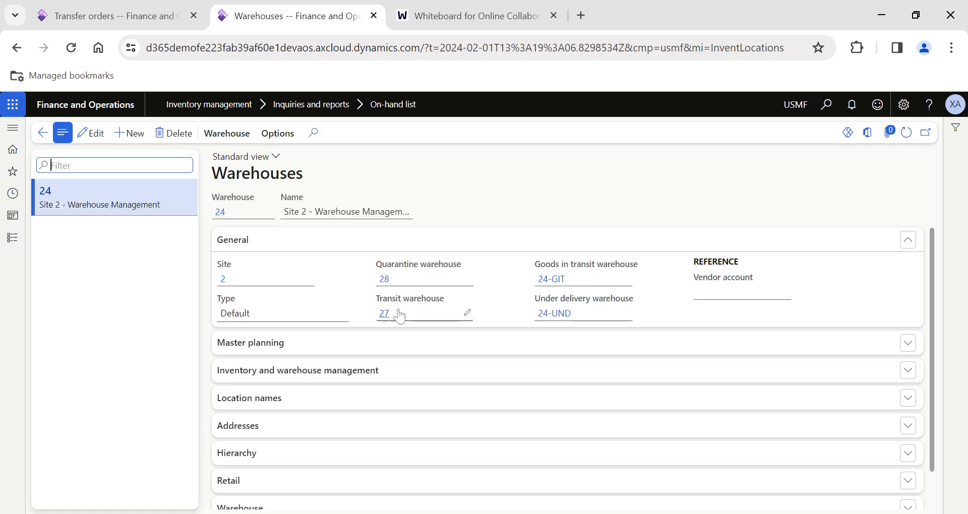
{"action": "key", "text": "Escape"}
{"action": "scroll", "coordinate": [334, 374], "scroll_direction": "right", "scroll_amount": 5}
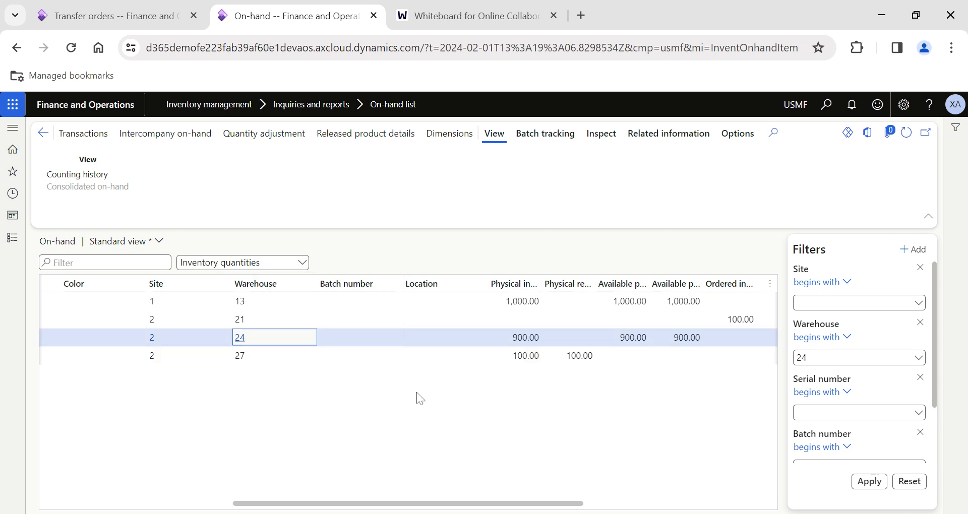
{"action": "left_click", "coordinate": [568, 356]}
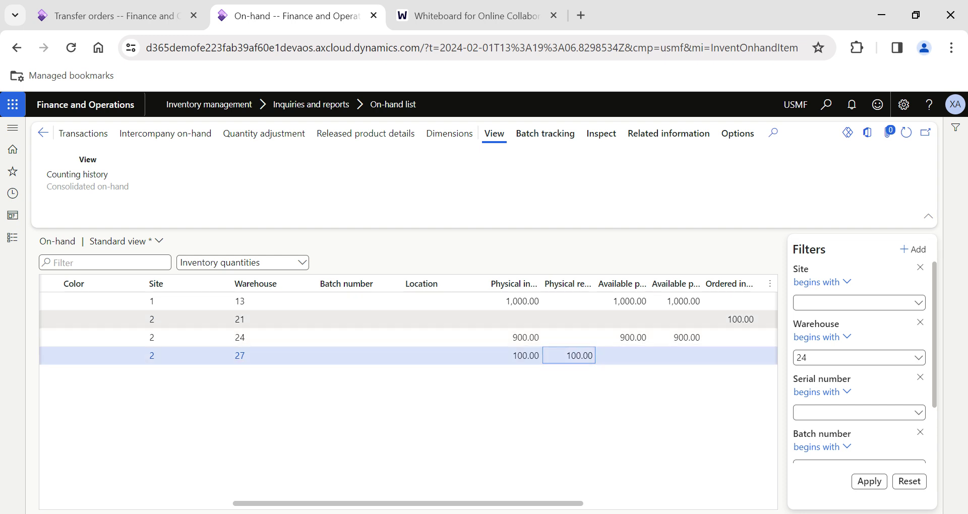
{"action": "left_click", "coordinate": [252, 319]}
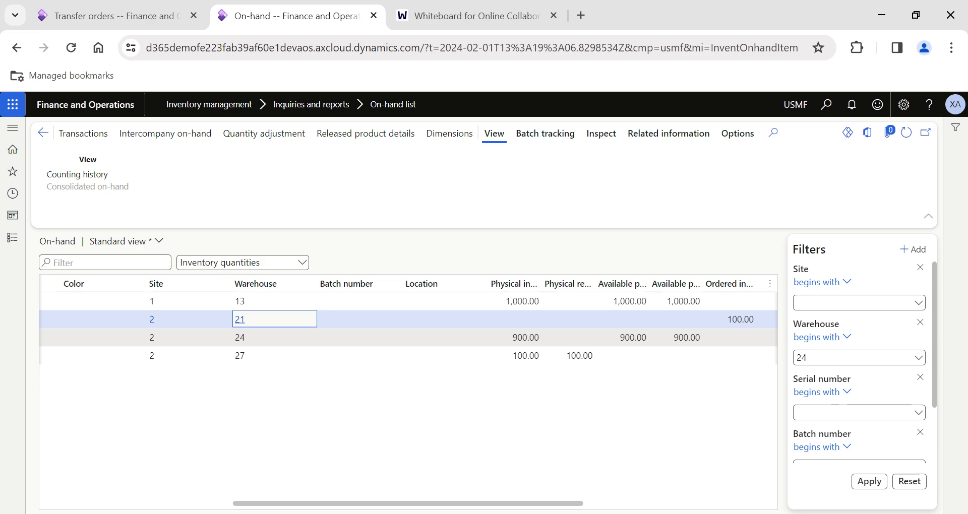
{"action": "mouse_move", "coordinate": [271, 324]}
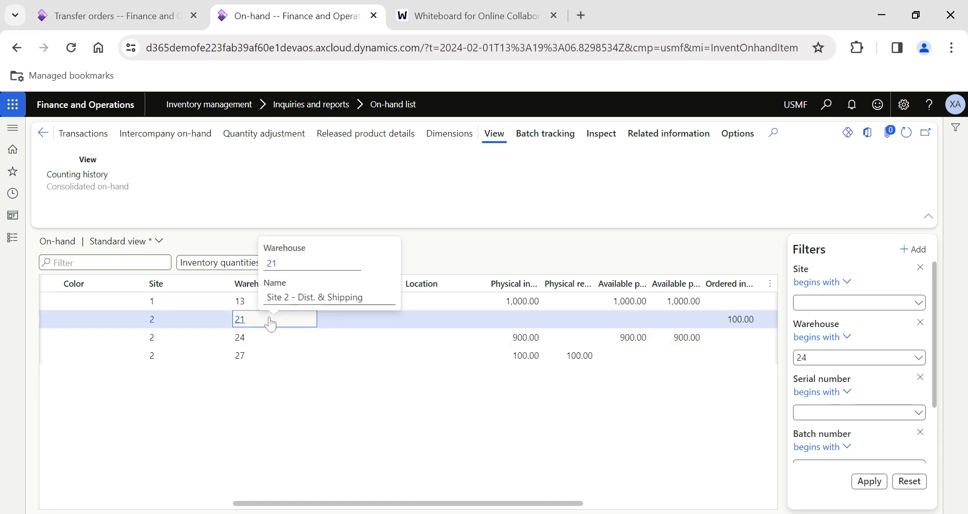
Open the Receive dialog for transfer order 000179 with Update set to All
{"action": "left_click", "coordinate": [119, 15]}
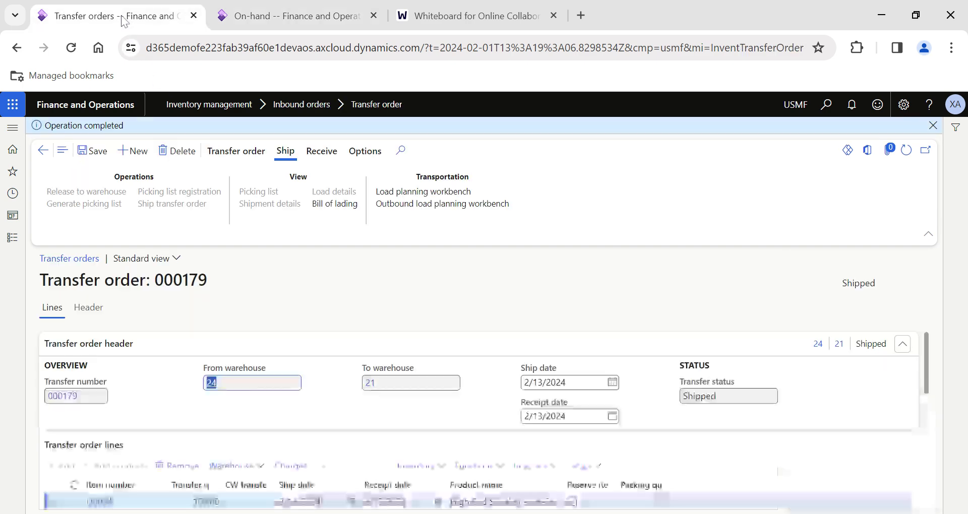
{"action": "left_click", "coordinate": [321, 151]}
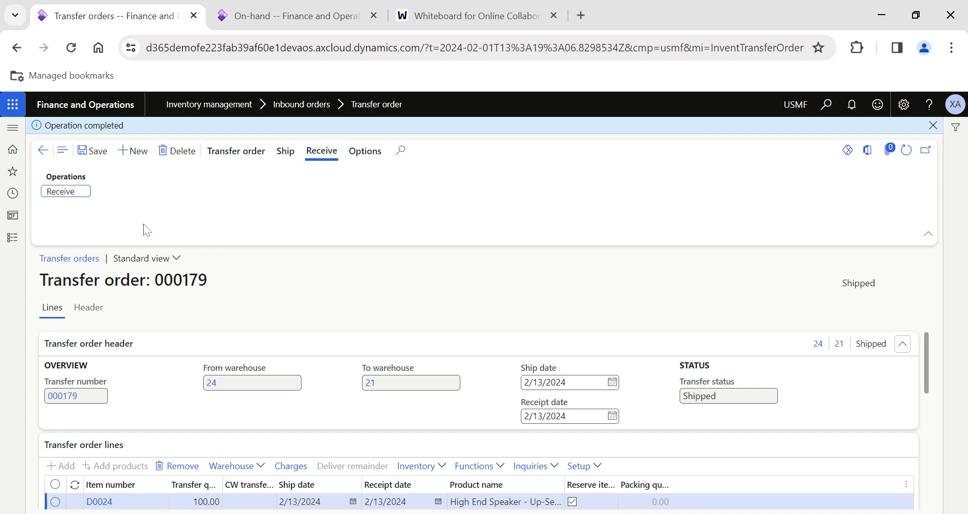
{"action": "left_click", "coordinate": [78, 193]}
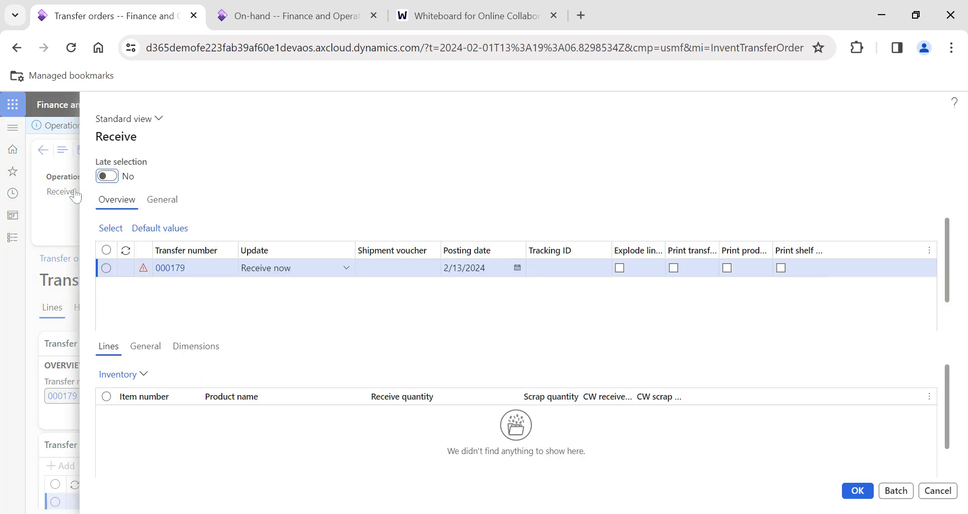
{"action": "left_click", "coordinate": [346, 269]}
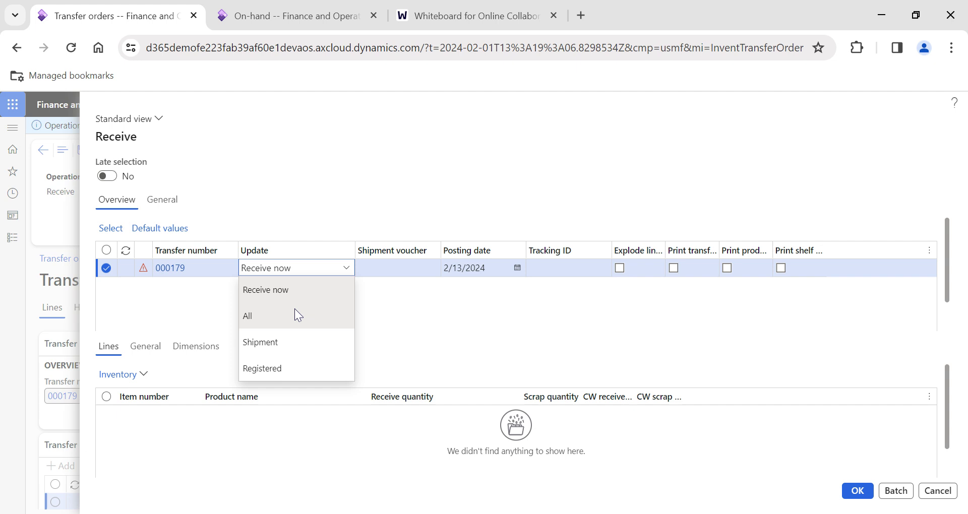
{"action": "left_click", "coordinate": [292, 322]}
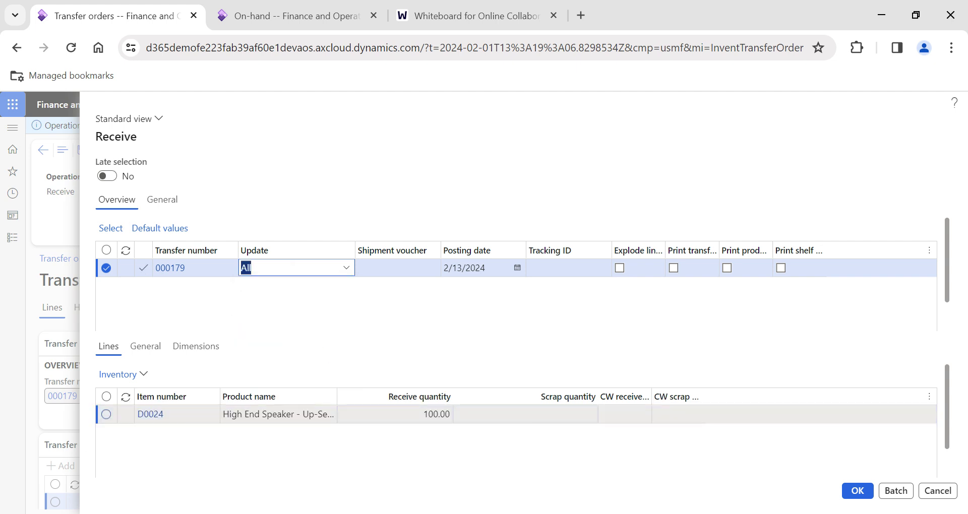
Switch to the whiteboard sketch with the pen, then return to the Receive dialog
{"action": "left_click", "coordinate": [463, 15]}
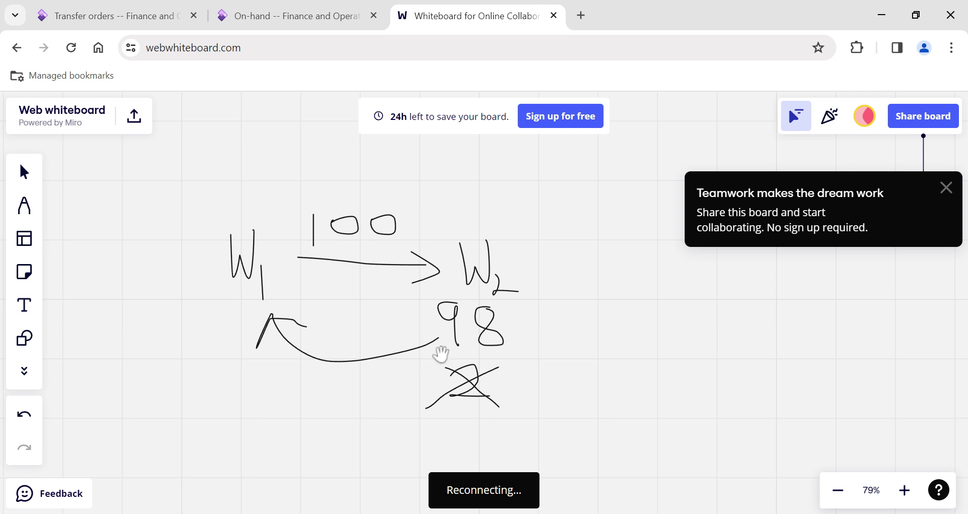
{"action": "key", "text": "p"}
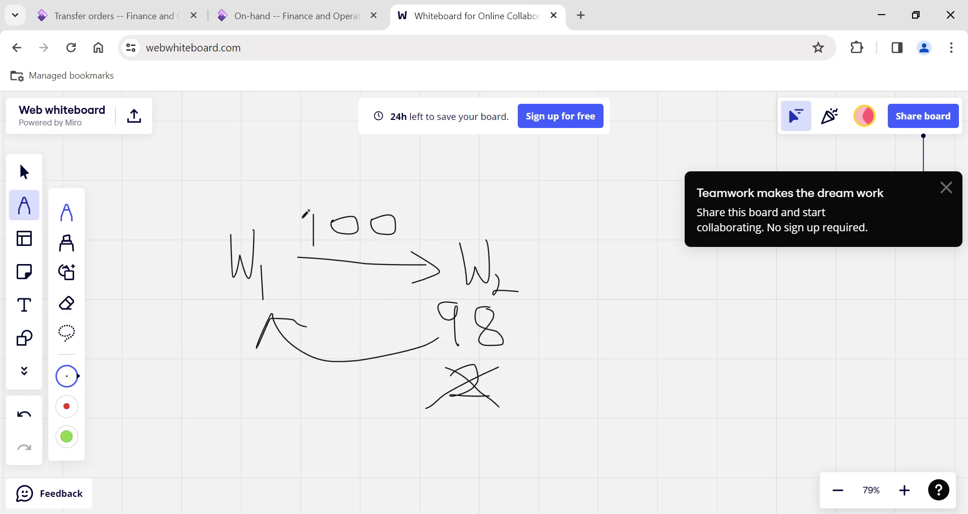
{"action": "left_click", "coordinate": [116, 15]}
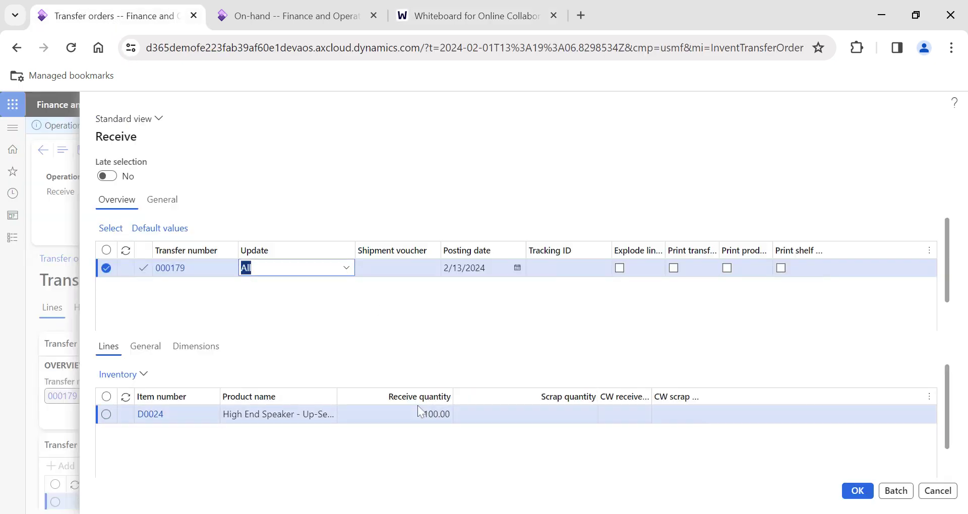
Enter a scrap quantity of 2 on line D0024 and post the receipt
{"action": "mouse_move", "coordinate": [398, 402]}
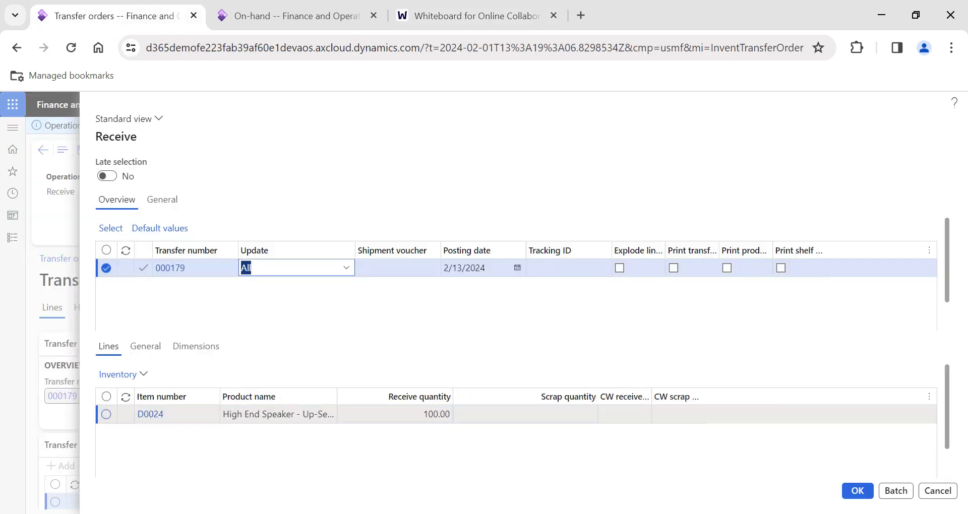
{"action": "mouse_move", "coordinate": [547, 403]}
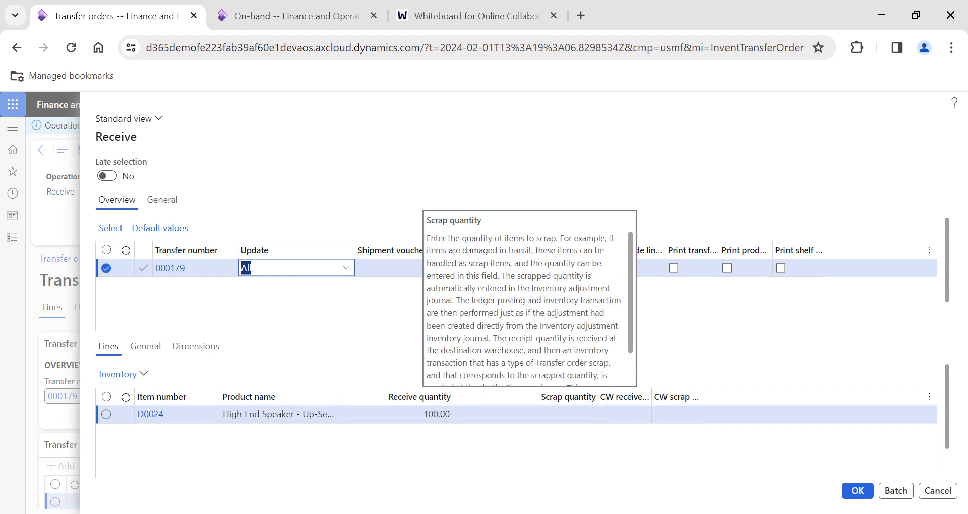
{"action": "left_click_drag", "start_coordinate": [501, 276], "coordinate": [456, 301]}
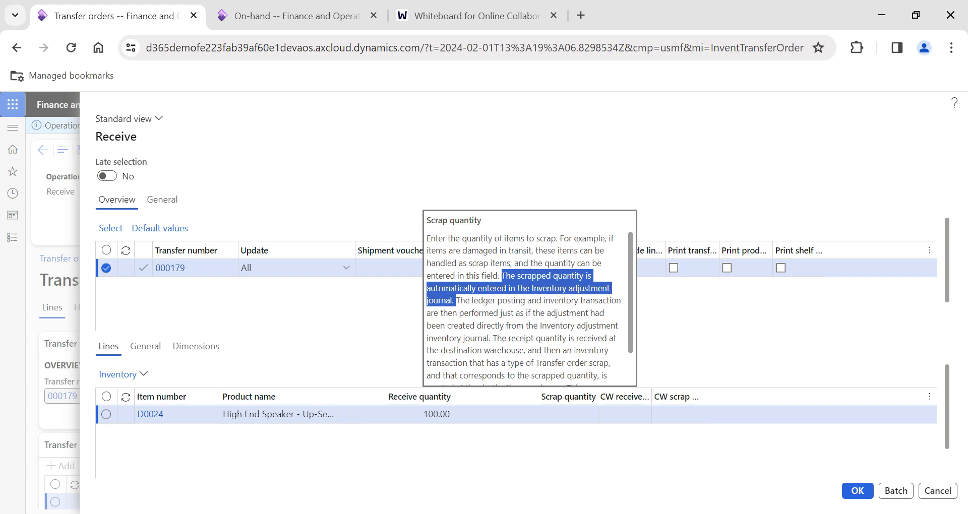
{"action": "left_click", "coordinate": [524, 414]}
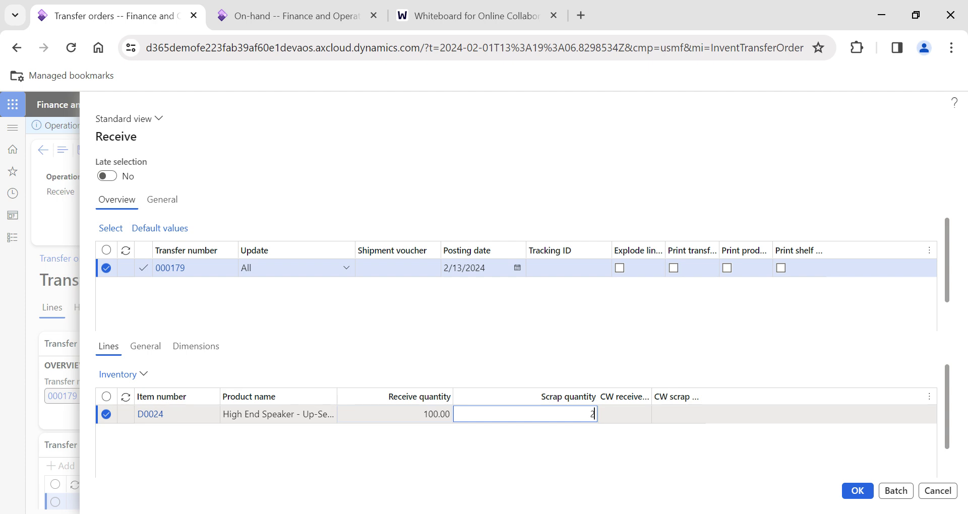
{"action": "key", "text": "Tab"}
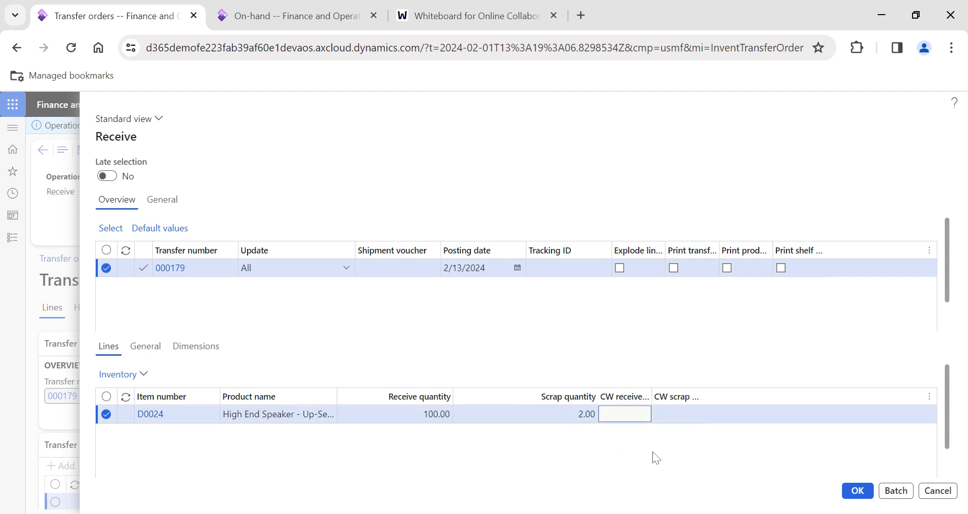
{"action": "left_click", "coordinate": [857, 490]}
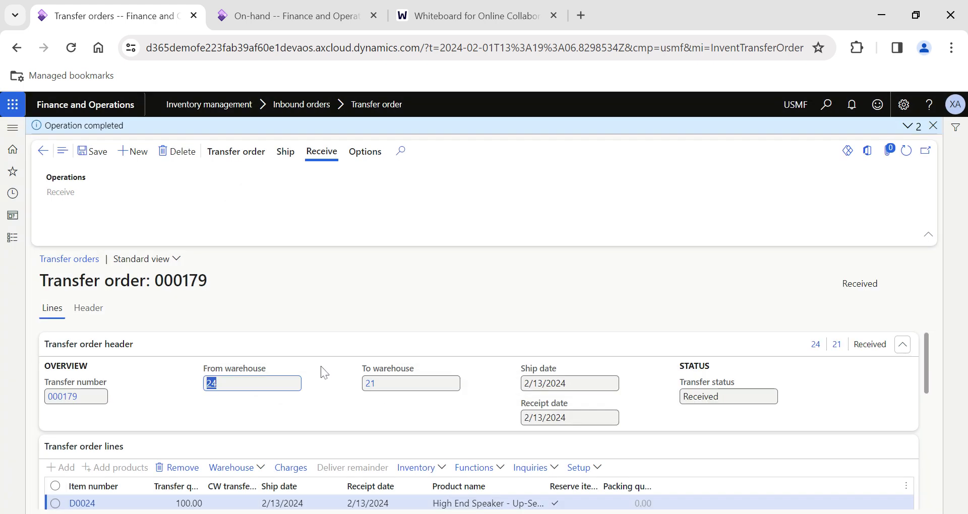
Confirm order 000179 is Received and open inventory transactions for its 100.00 D0024 High End Speakers line
{"action": "scroll", "coordinate": [325, 385], "scroll_direction": "down", "scroll_amount": 2}
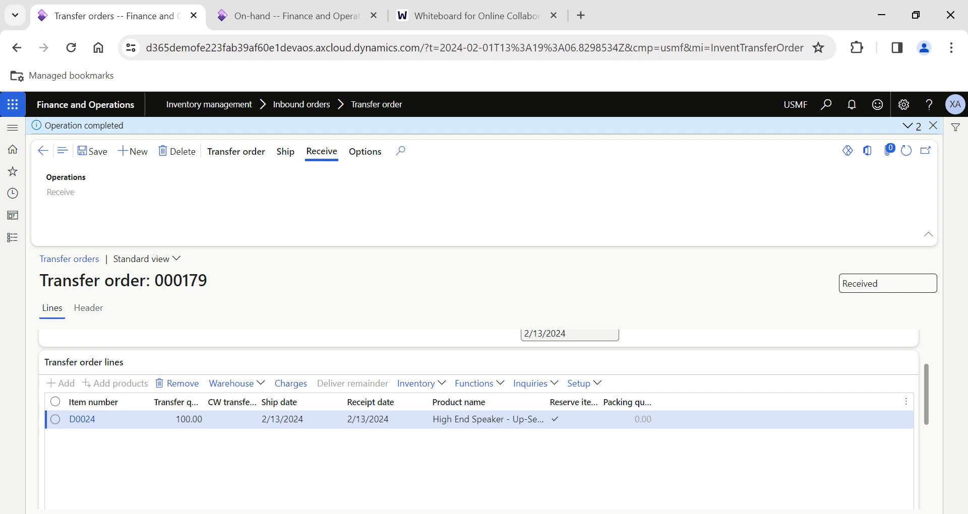
{"action": "left_click", "coordinate": [860, 283]}
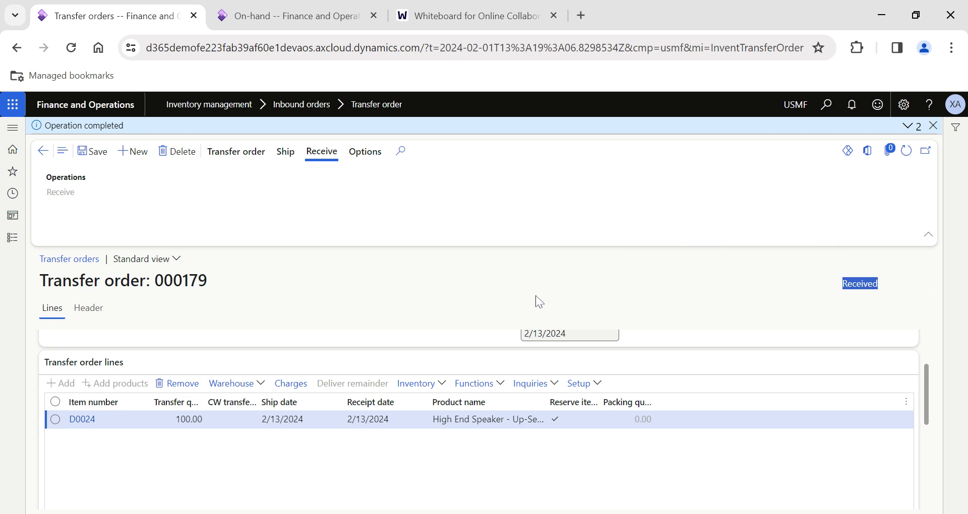
{"action": "left_click", "coordinate": [421, 420]}
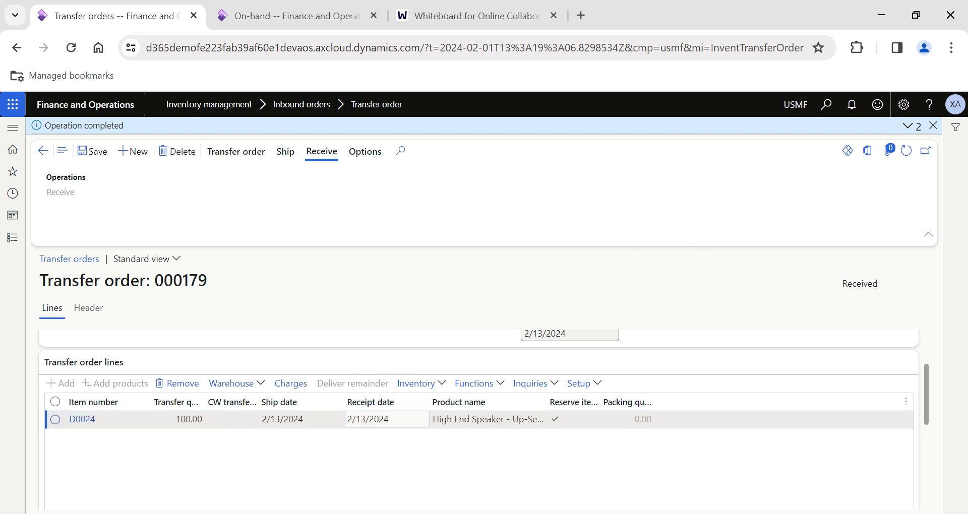
{"action": "left_click", "coordinate": [441, 390]}
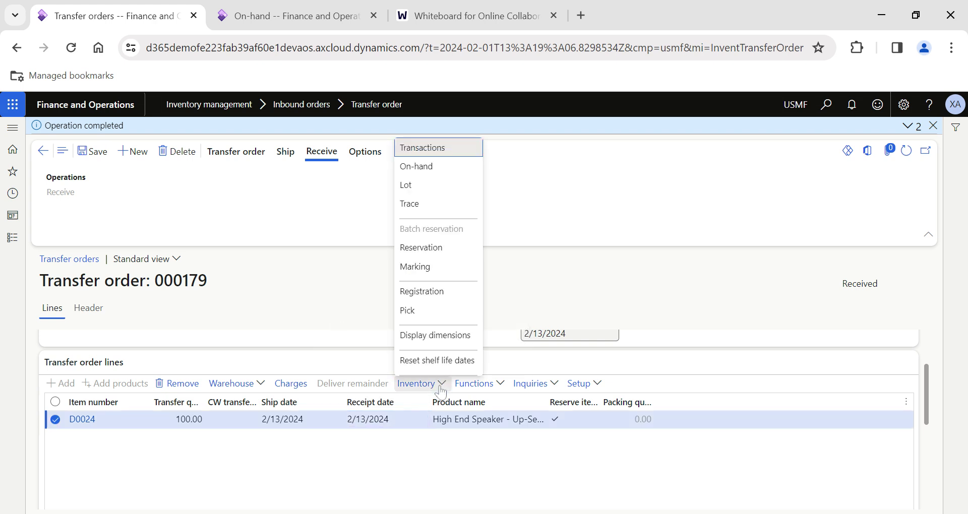
{"action": "left_click", "coordinate": [419, 159]}
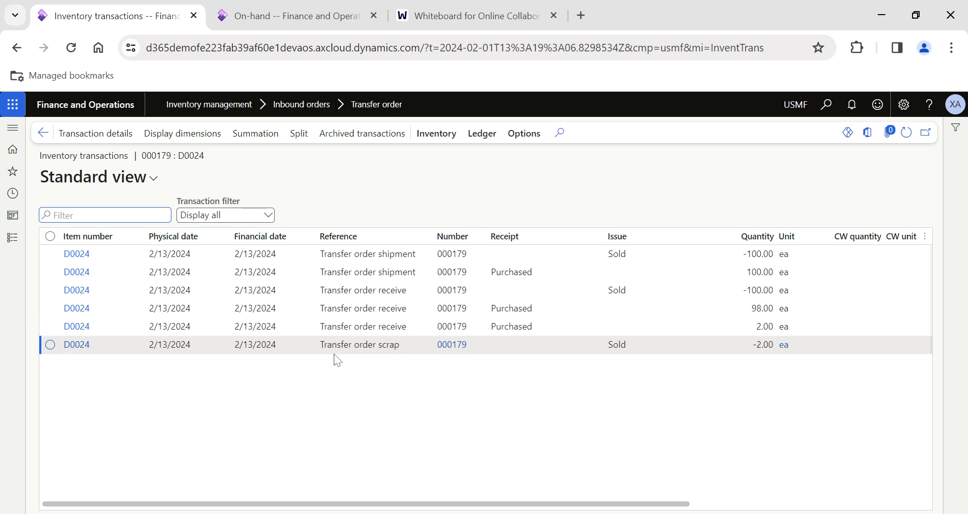
{"action": "scroll", "coordinate": [484, 373], "scroll_direction": "right", "scroll_amount": 5}
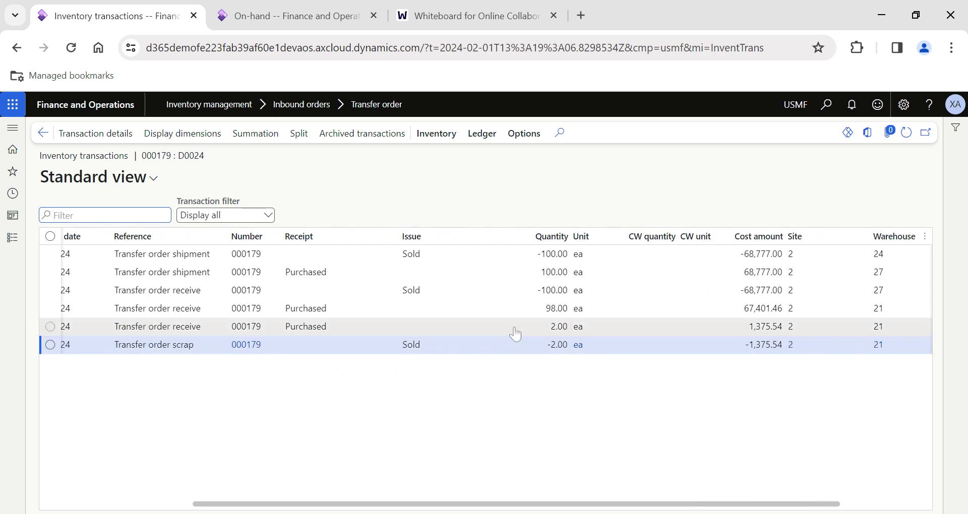
{"action": "left_click", "coordinate": [509, 310]}
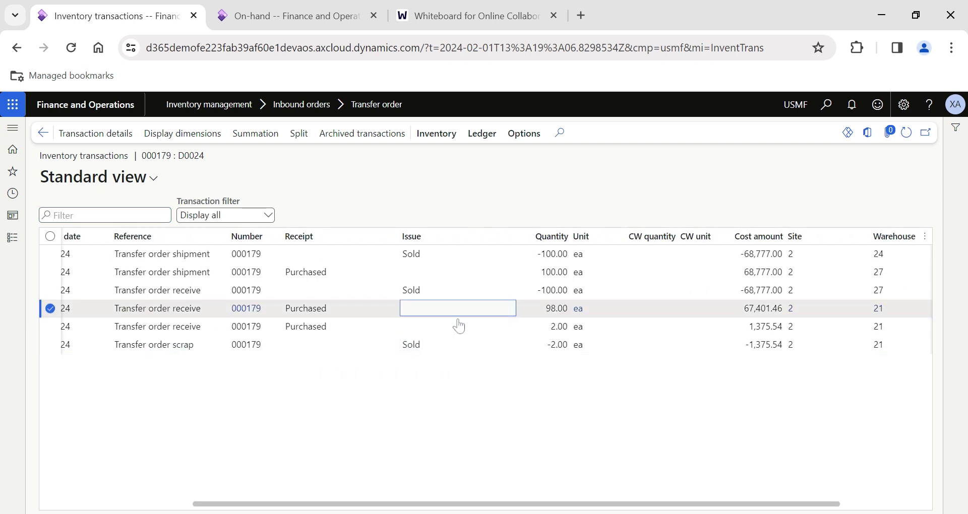
{"action": "left_click", "coordinate": [363, 330]}
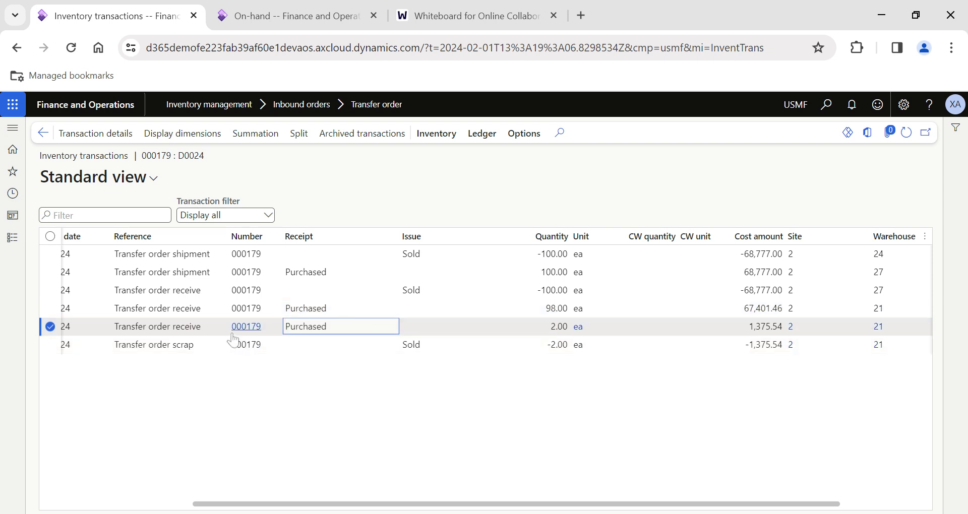
{"action": "scroll", "coordinate": [272, 345], "scroll_direction": "left", "scroll_amount": 5}
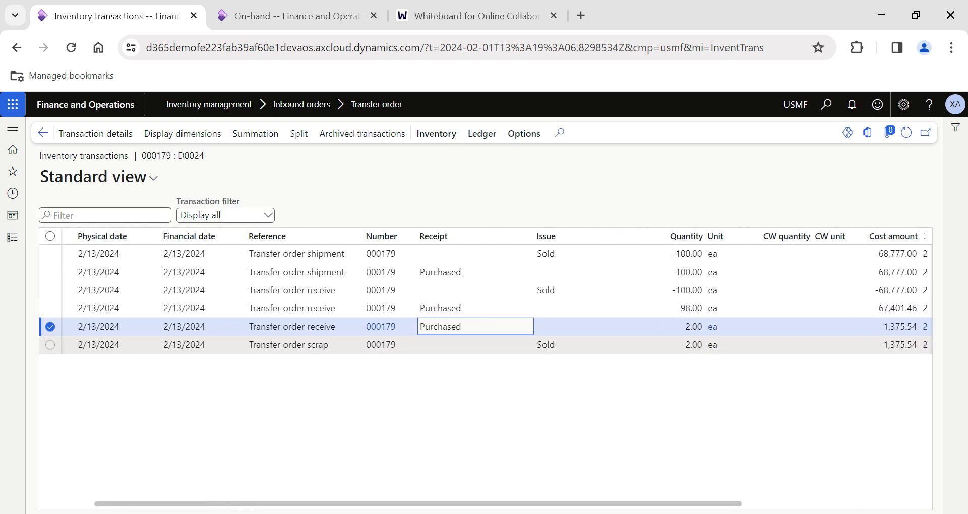
{"action": "scroll", "coordinate": [334, 335], "scroll_direction": "left", "scroll_amount": 1}
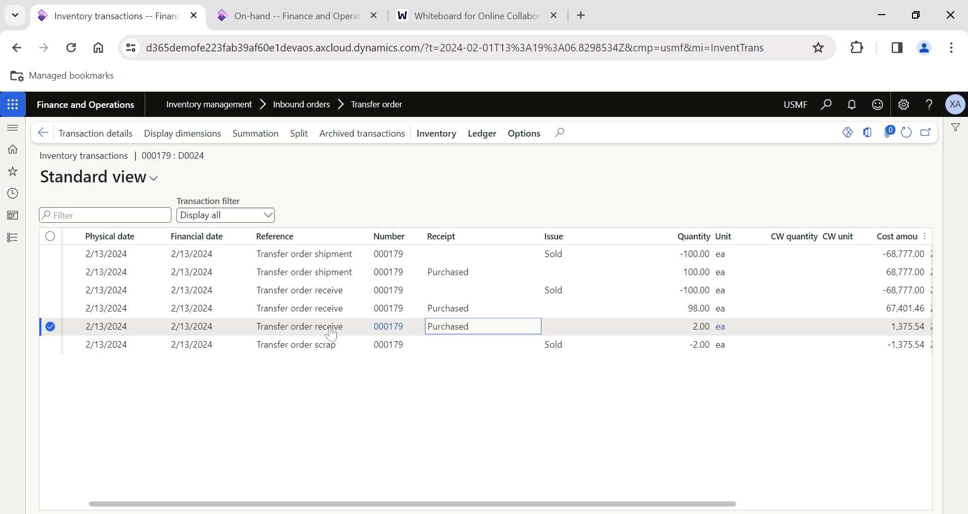
{"action": "left_click", "coordinate": [344, 333]}
{"action": "left_click_drag", "start_coordinate": [345, 333], "coordinate": [259, 338]}
{"action": "left_click_drag", "start_coordinate": [335, 353], "coordinate": [263, 356]}
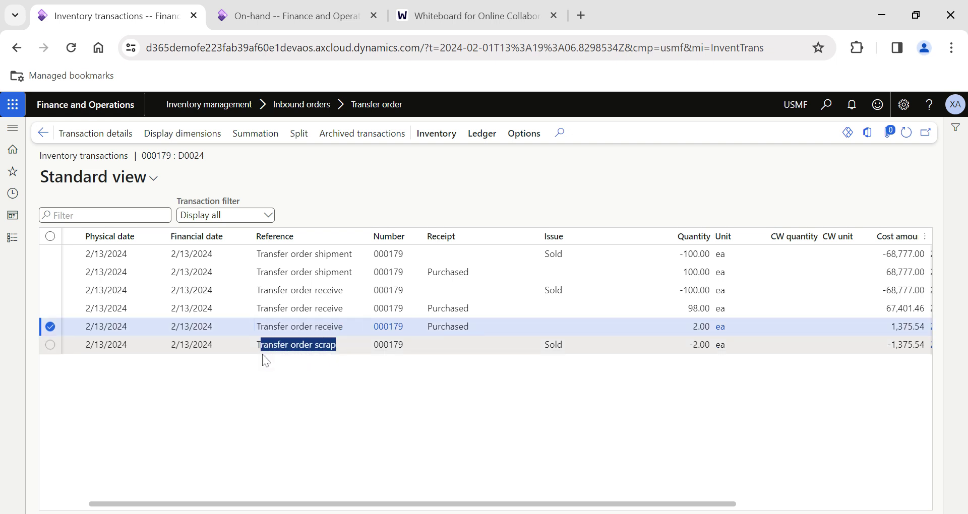
{"action": "left_click", "coordinate": [546, 349]}
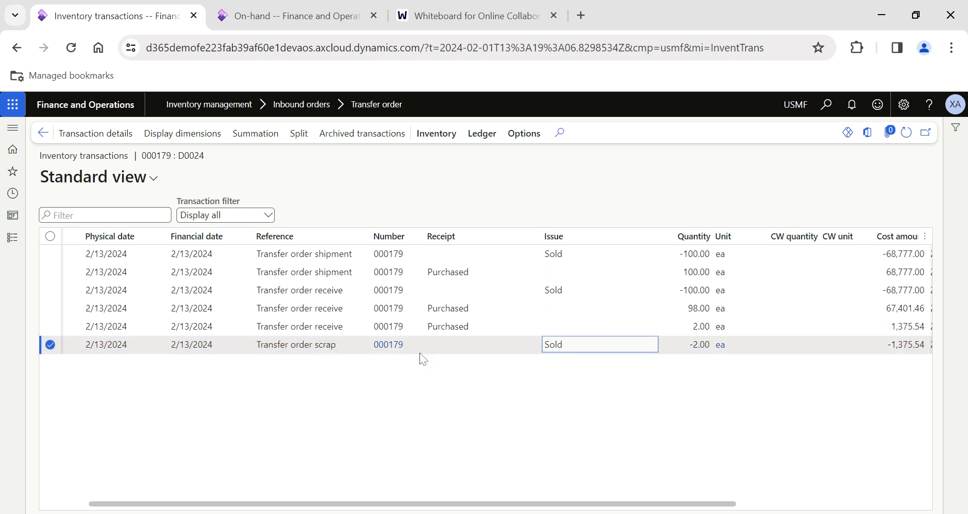
{"action": "scroll", "coordinate": [519, 370], "scroll_direction": "right", "scroll_amount": 3}
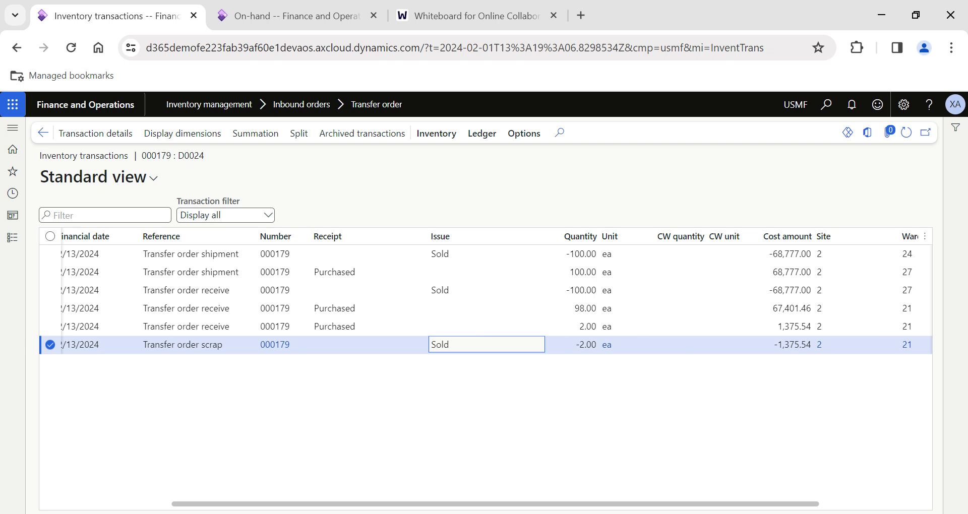
{"action": "scroll", "coordinate": [484, 353], "scroll_direction": "right", "scroll_amount": 3}
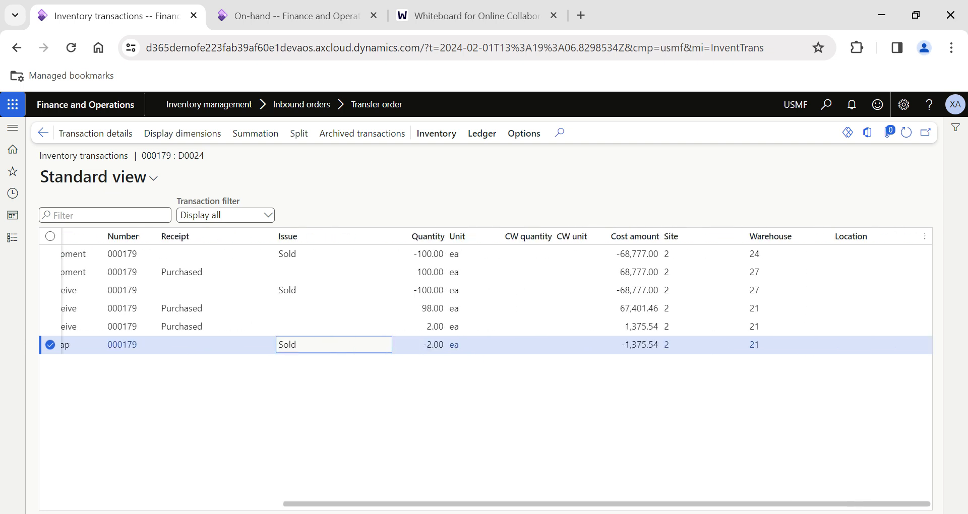
{"action": "scroll", "coordinate": [484, 297], "scroll_direction": "left", "scroll_amount": 4}
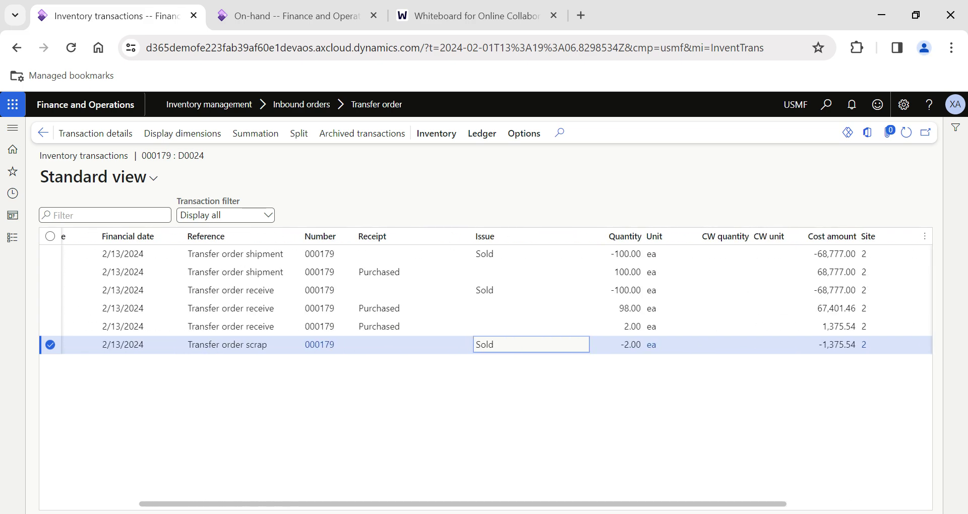
{"action": "scroll", "coordinate": [358, 373], "scroll_direction": "left", "scroll_amount": 3}
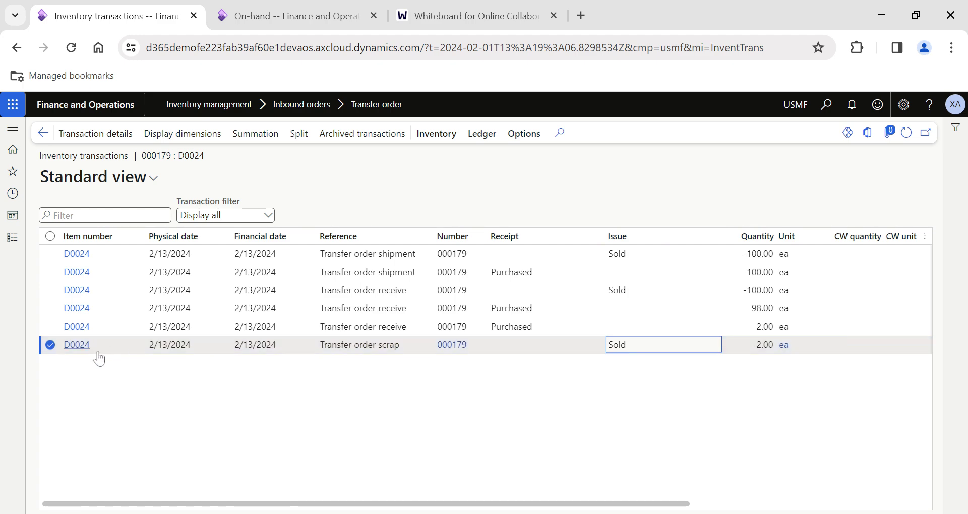
{"action": "mouse_move", "coordinate": [88, 357]}
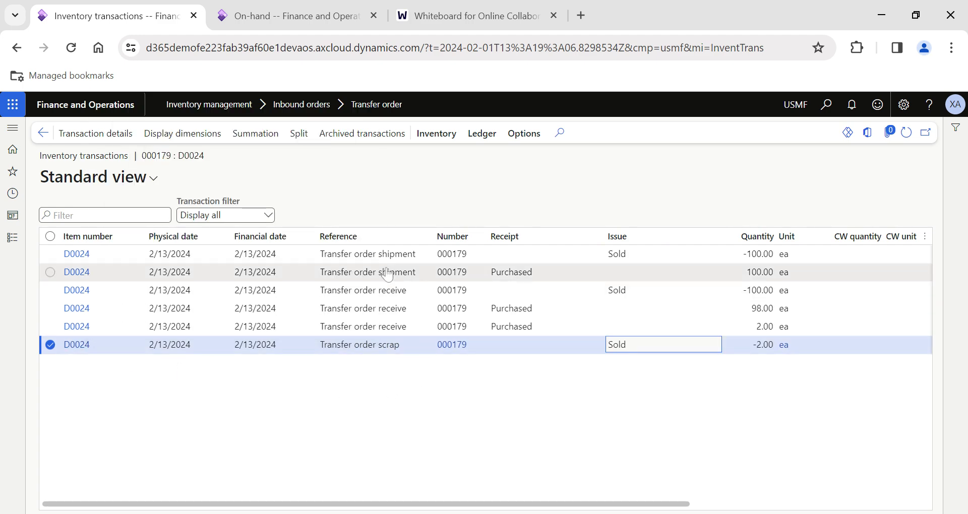
Refresh on-hand to confirm 98.00 D0024 in warehouse 21, check its transactions, then return to the dashboard
{"action": "left_click", "coordinate": [278, 23]}
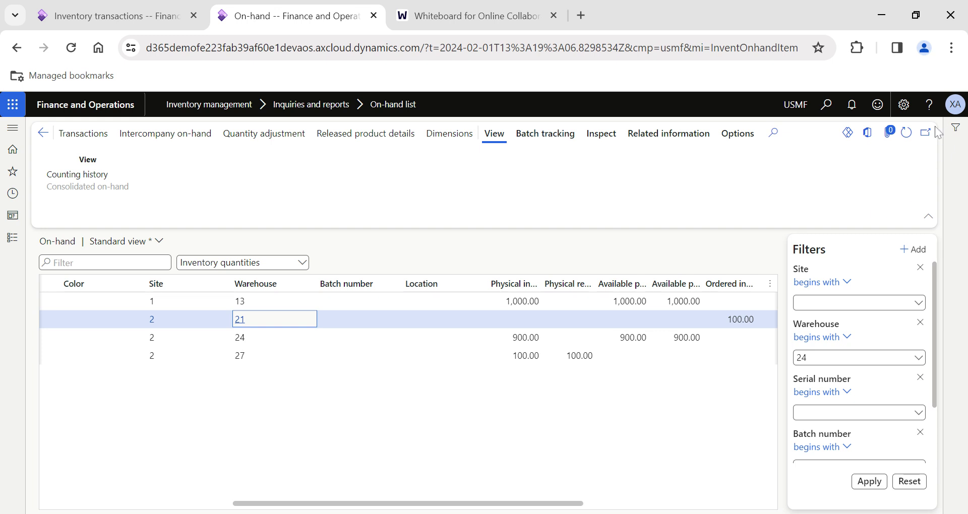
{"action": "left_click", "coordinate": [910, 133]}
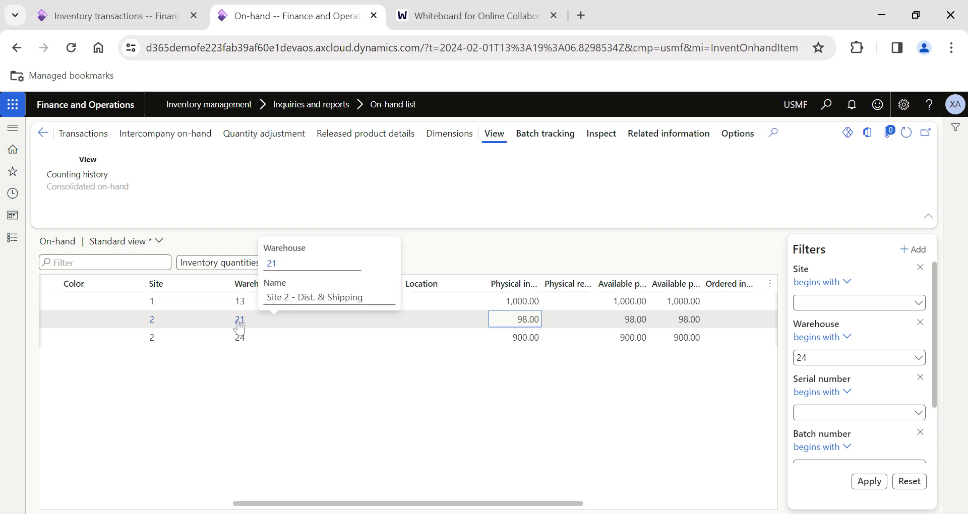
{"action": "left_click", "coordinate": [84, 133]}
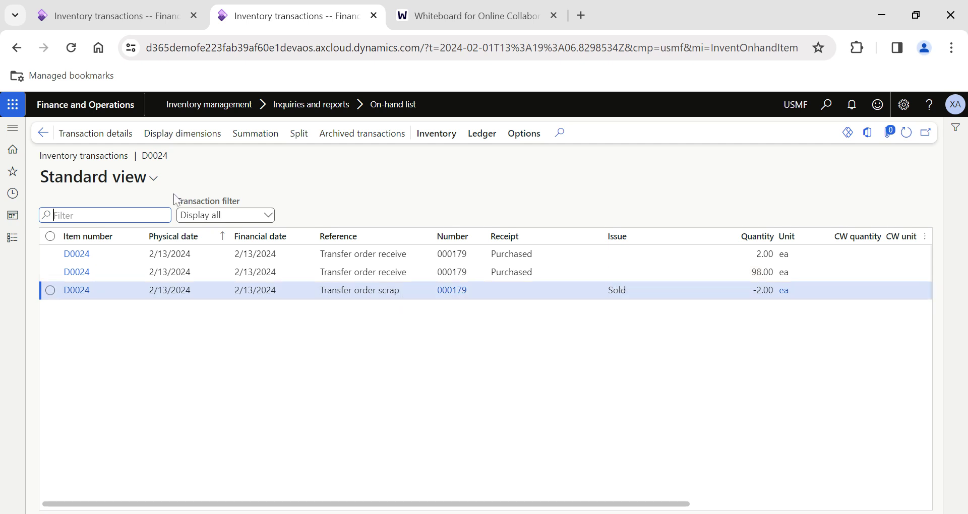
{"action": "left_click", "coordinate": [42, 135]}
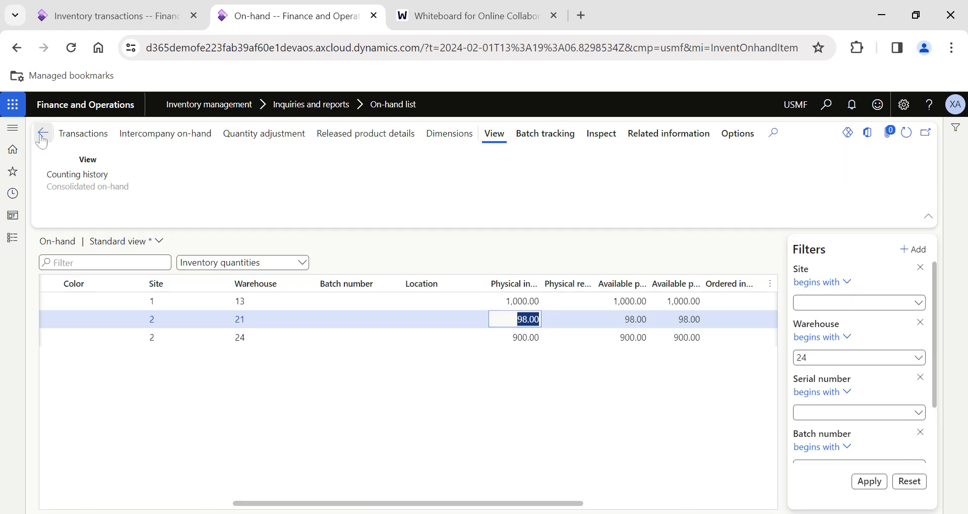
{"action": "left_click", "coordinate": [42, 135]}
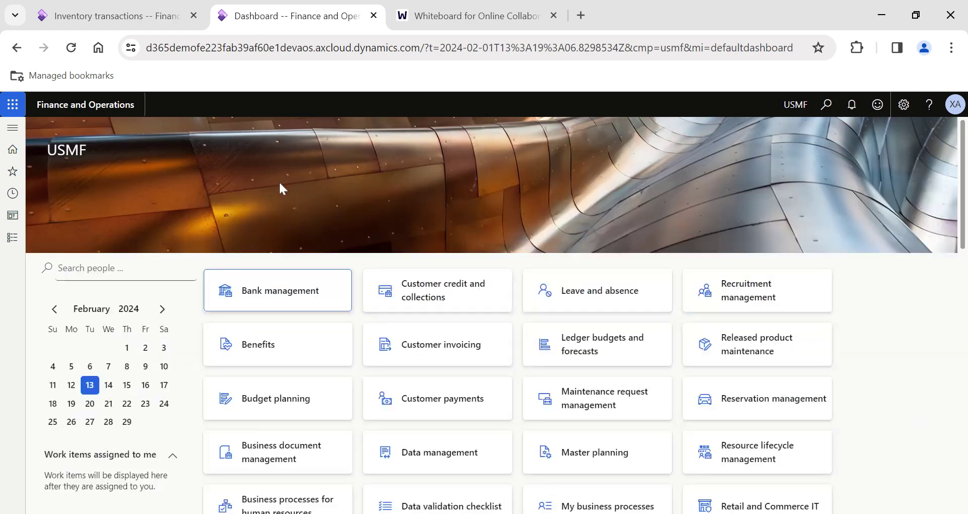
Show the whiteboard sketch of W1 sending 100, 98 received and 2 crossed out
{"action": "left_click", "coordinate": [471, 16]}
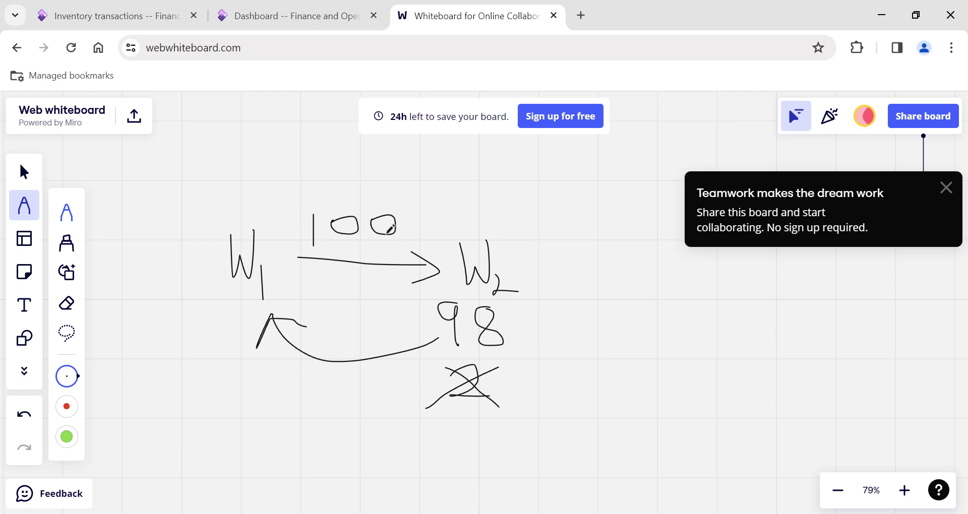
Return to Dynamics 365 and close order 000179's inventory transactions, back to the USMF dashboard
{"action": "left_click", "coordinate": [109, 16]}
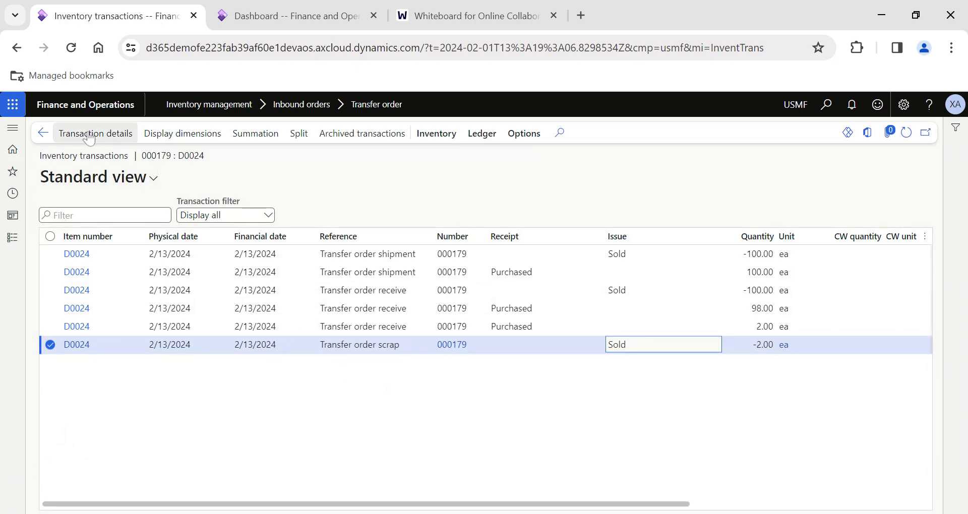
{"action": "left_click", "coordinate": [76, 106]}
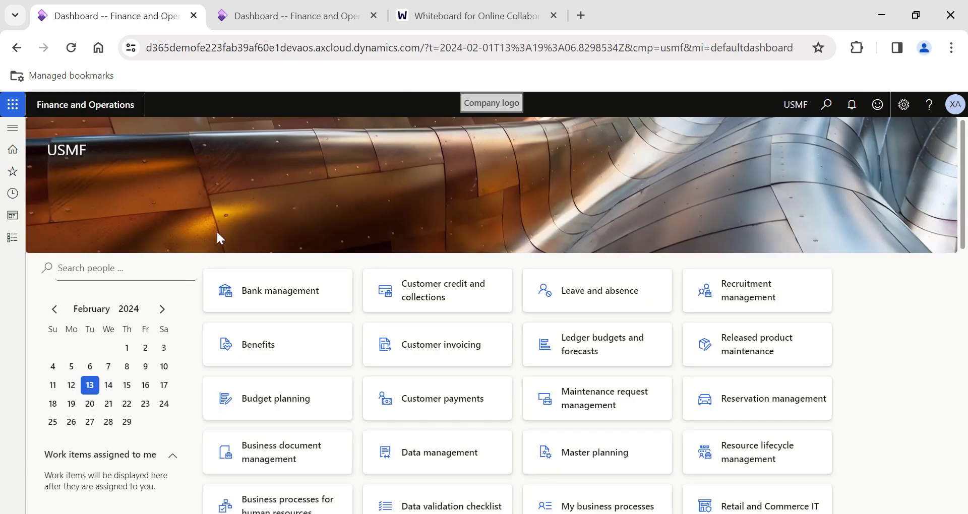